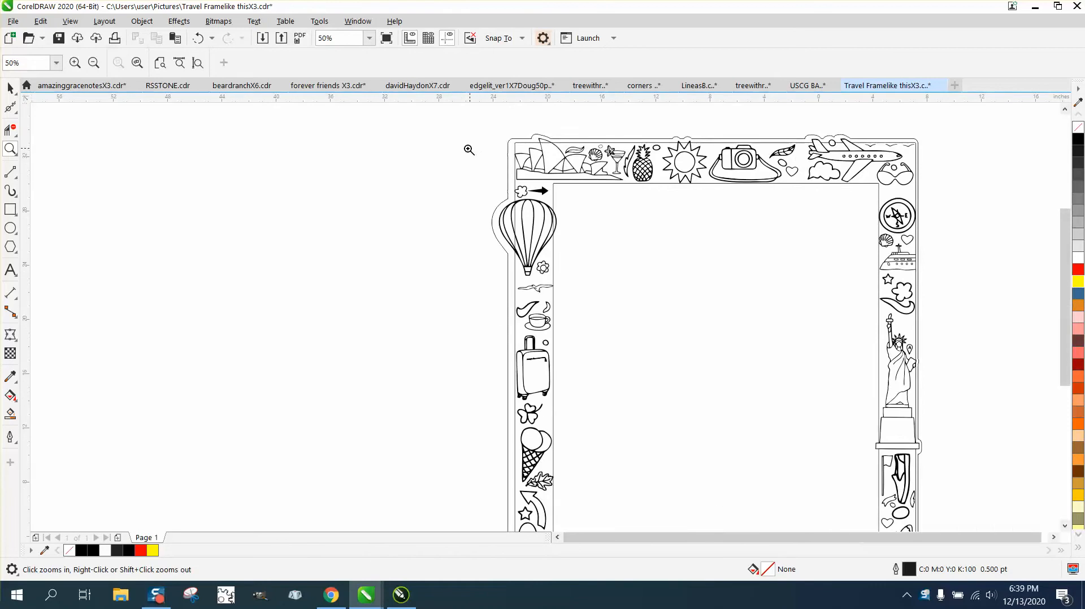
# - Delete the travel-word design on the page and the copy of the frame beside it, keeping only the left frame
pyautogui.rightClick(467, 150)
pyautogui.rightClick(83, 209)
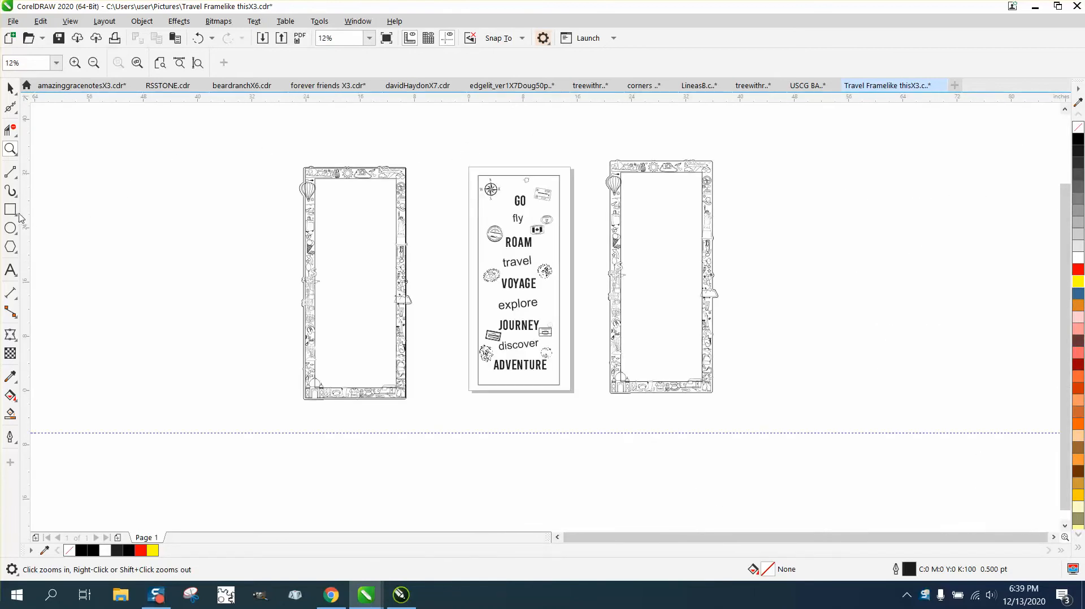
pyautogui.click(10, 209)
pyautogui.click(10, 88)
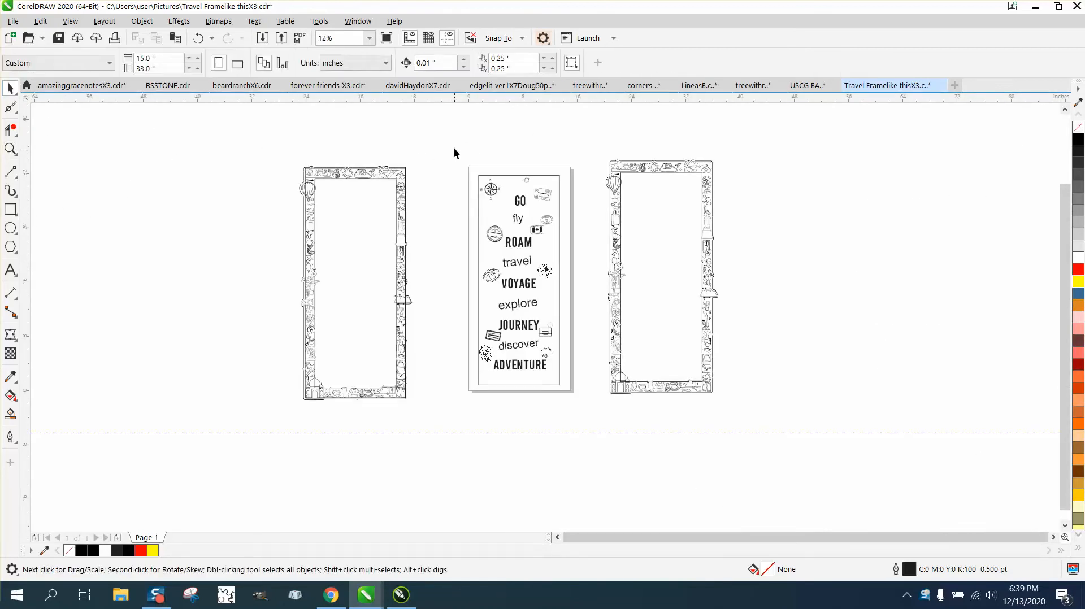
pyautogui.moveTo(730, 364); pyautogui.dragTo(815, 412)
pyautogui.press('Delete')
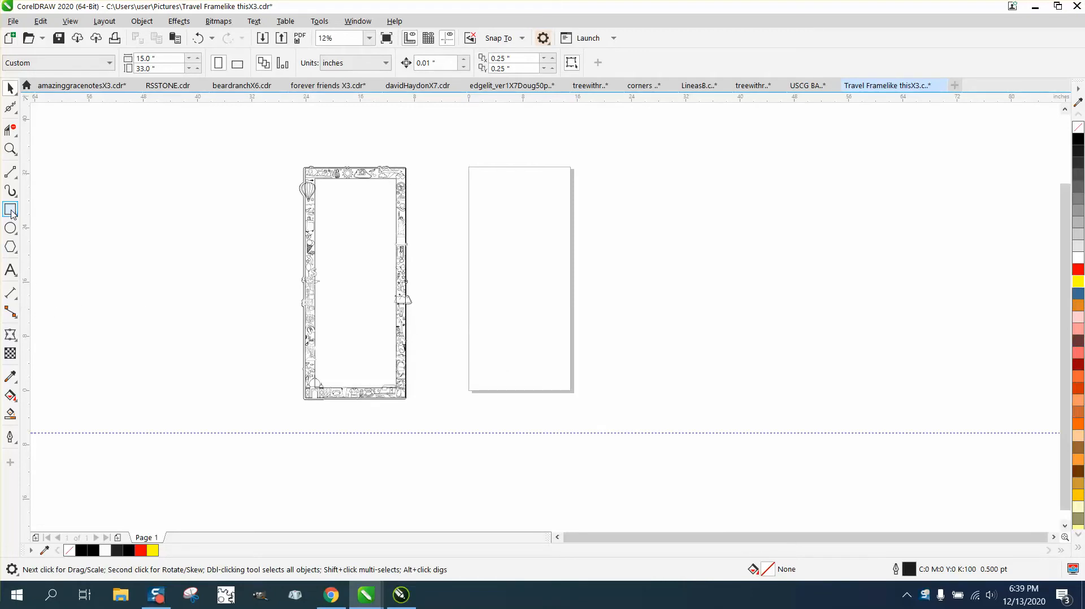
# - Draw a rectangle about 22 by 37 inches around the remaining frame
pyautogui.click(10, 209)
pyautogui.moveTo(282, 171)
pyautogui.mouseDown()
pyautogui.moveTo(387, 380)
pyautogui.moveTo(432, 399)
pyautogui.mouseUp()
pyautogui.moveTo(357, 165); pyautogui.dragTo(356, 144)
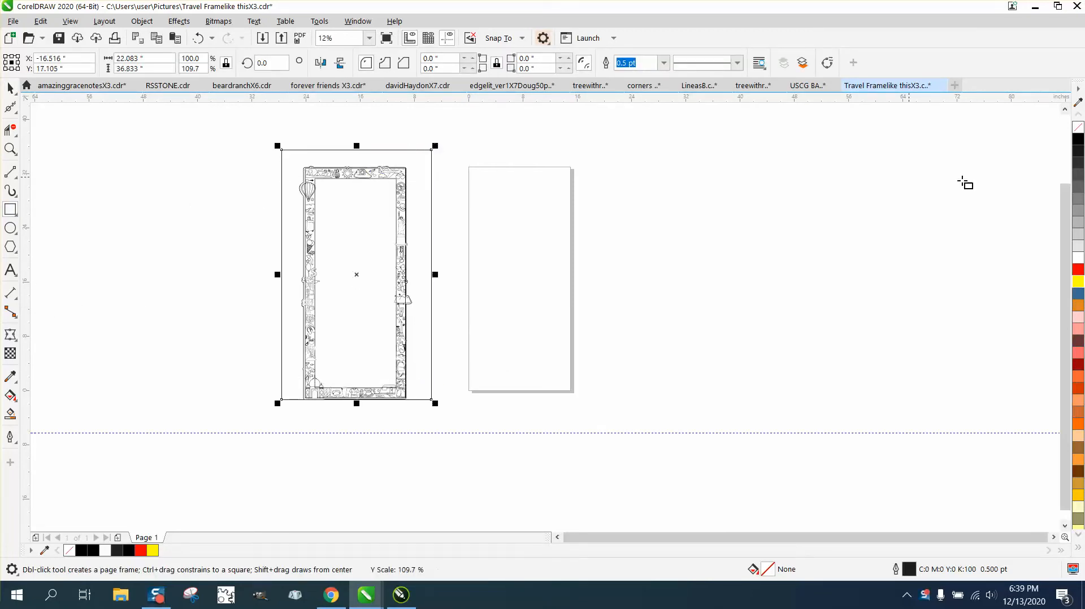
# - Fill the rectangle with yellow and send it to the back of the page
pyautogui.click(1078, 281)
pyautogui.click(142, 21)
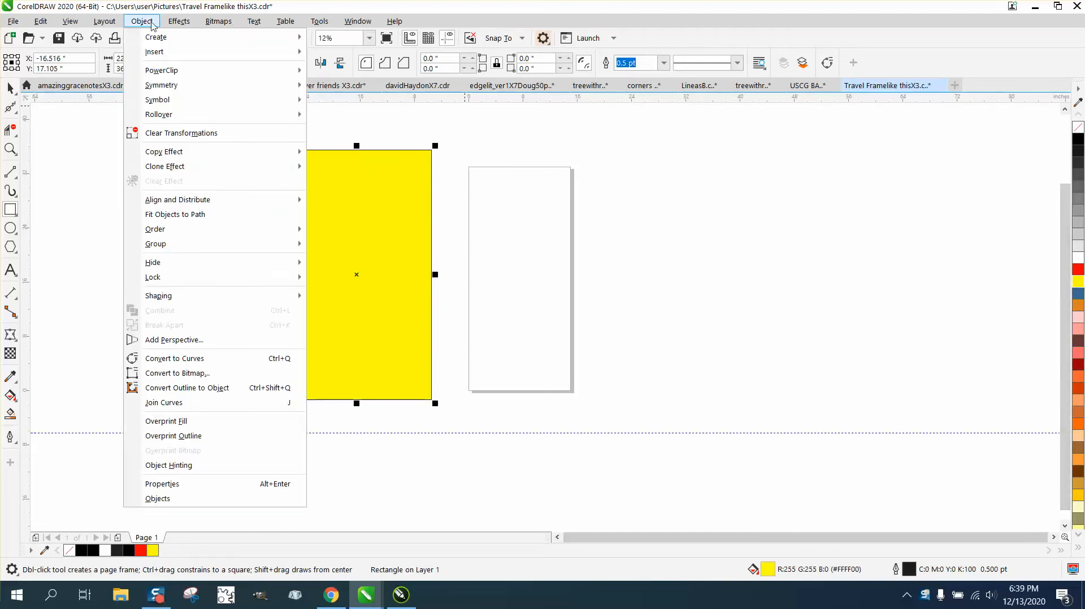
pyautogui.moveTo(188, 239)
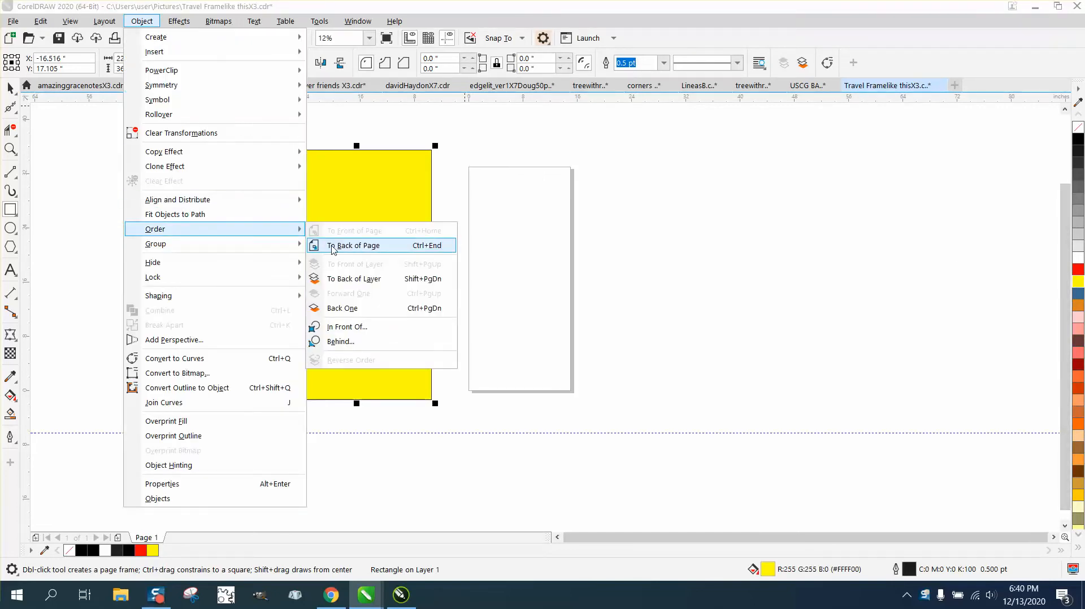
pyautogui.click(333, 247)
# - Examine the frame artwork against the yellow background for stray white-filled shapes, especially around the cactus and mountain
pyautogui.click(10, 148)
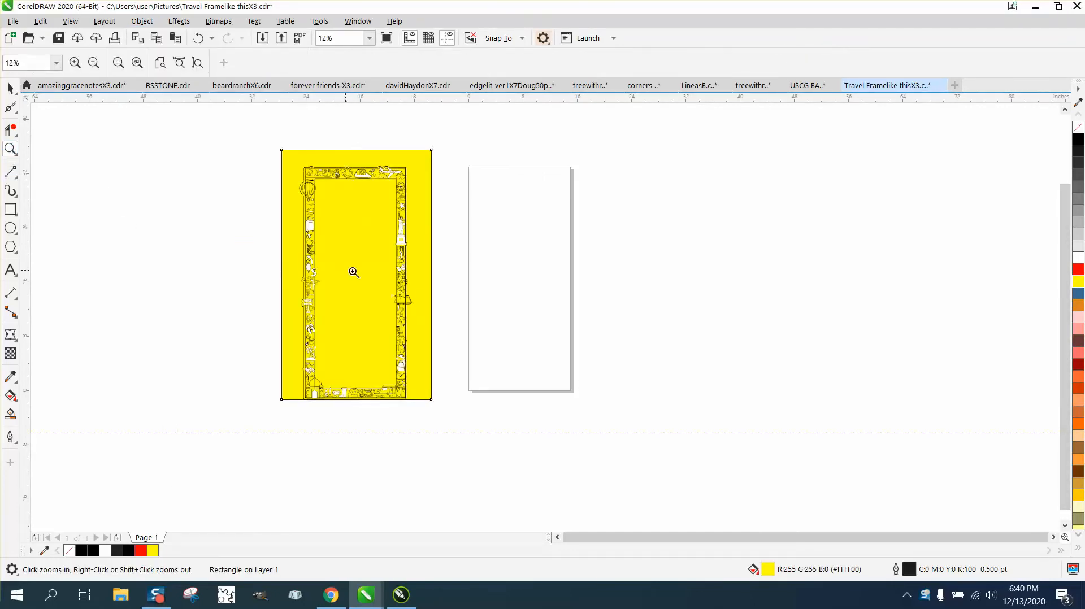
pyautogui.scroll(7, 403, 283)
pyautogui.scroll(-2, 535, 314)
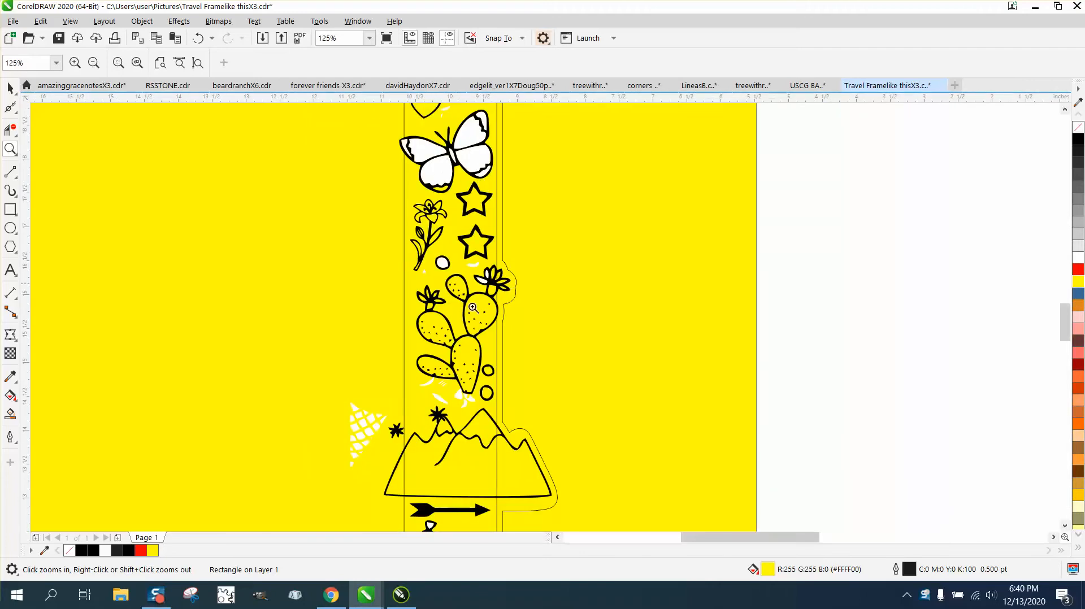
pyautogui.scroll(5, 507, 410)
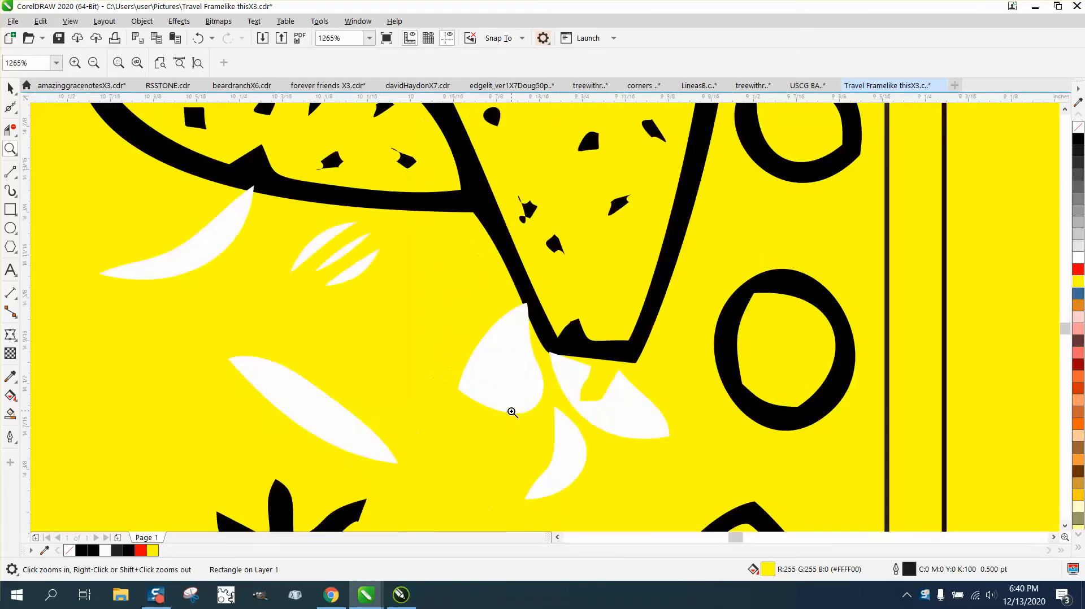
pyautogui.scroll(-2, 504, 370)
pyautogui.scroll(-2, 388, 350)
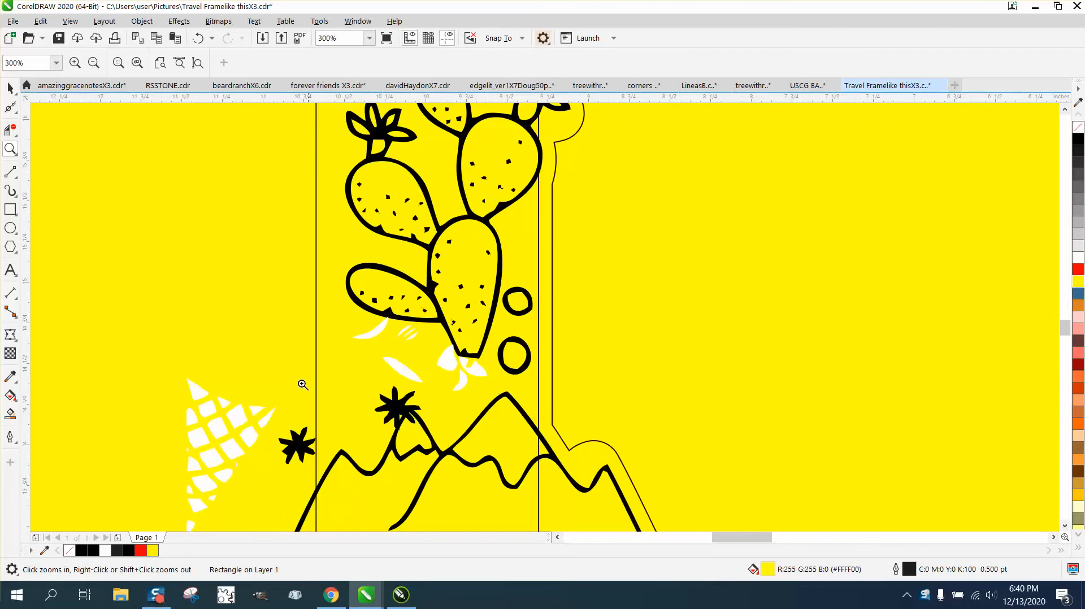
pyautogui.scroll(-1, 254, 415)
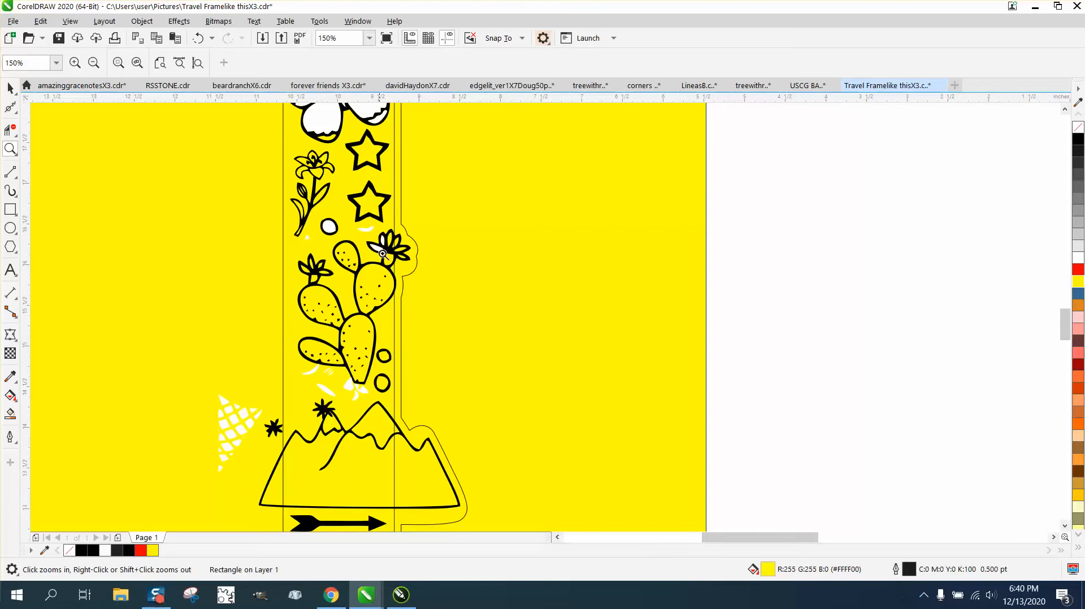
pyautogui.moveTo(282, 358); pyautogui.dragTo(447, 421)
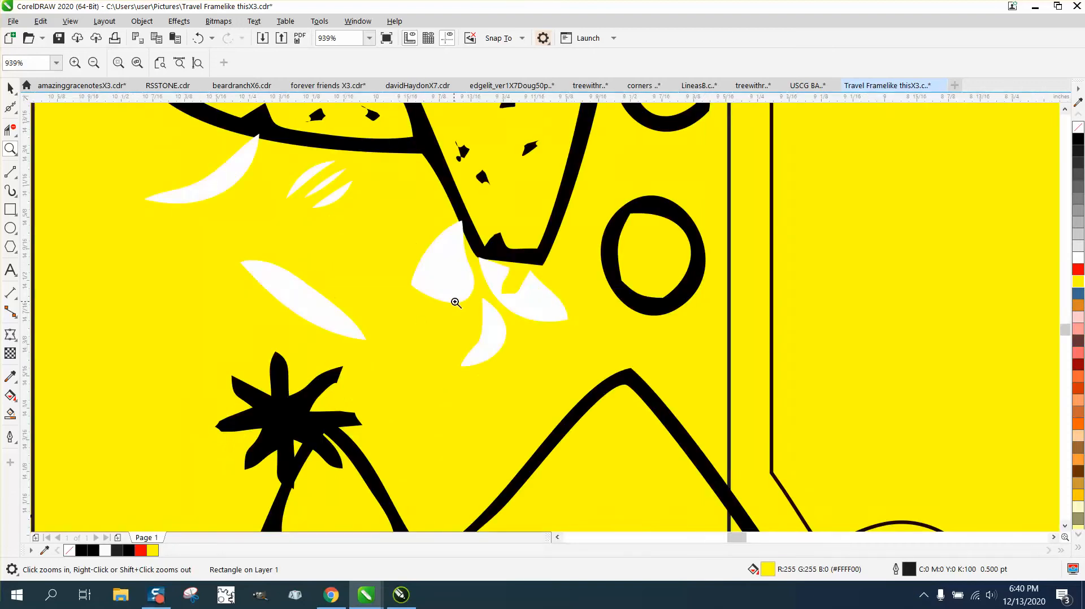
pyautogui.rightClick(459, 299)
pyautogui.rightClick(500, 208)
pyautogui.rightClick(542, 195)
pyautogui.rightClick(551, 192)
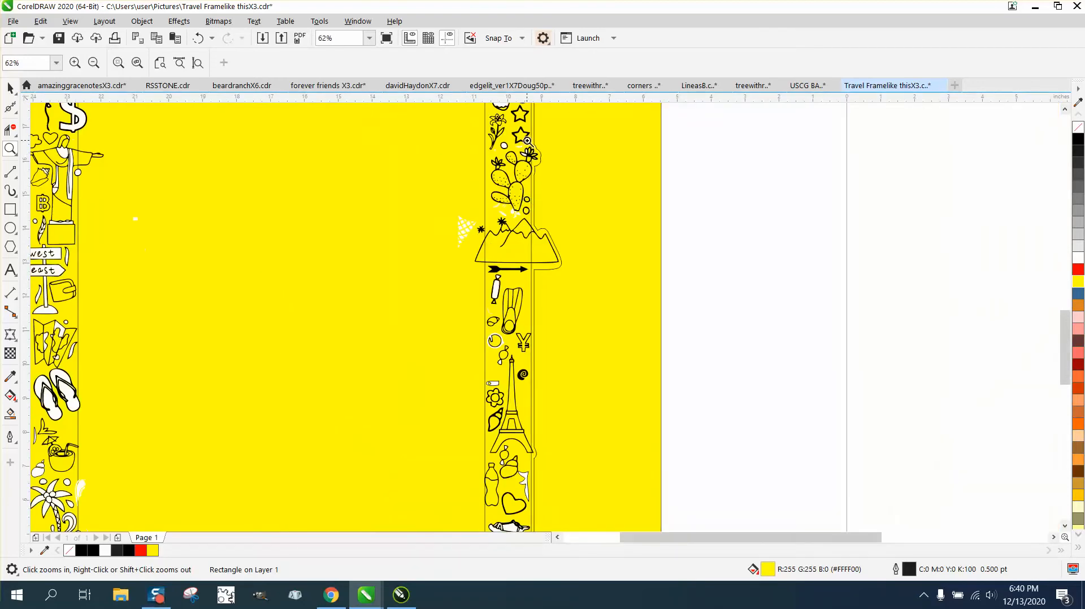
pyautogui.moveTo(527, 140); pyautogui.dragTo(538, 165)
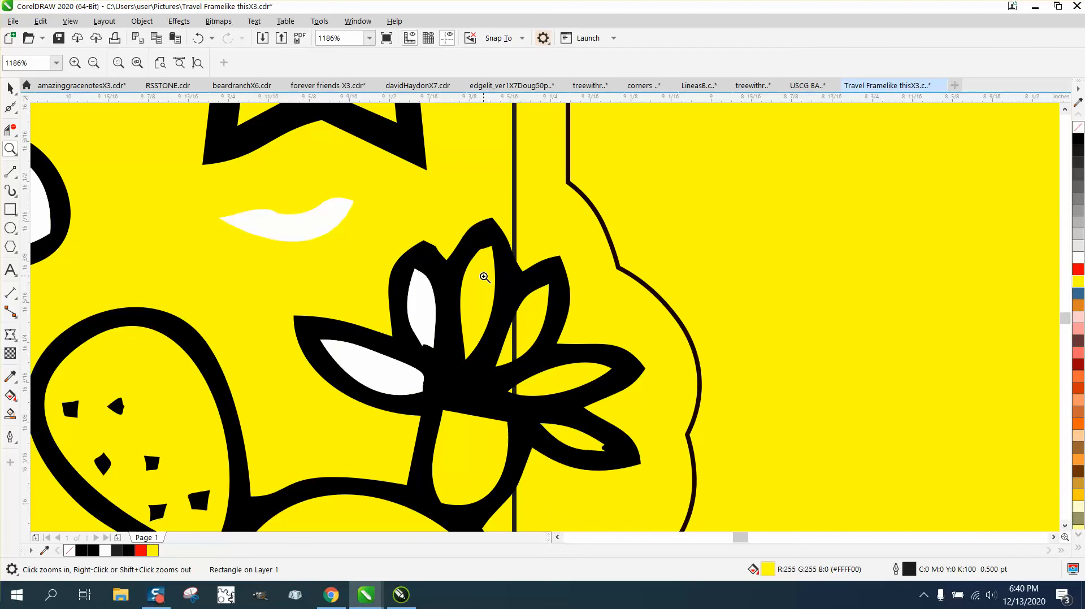
pyautogui.scroll(-6, 483, 277)
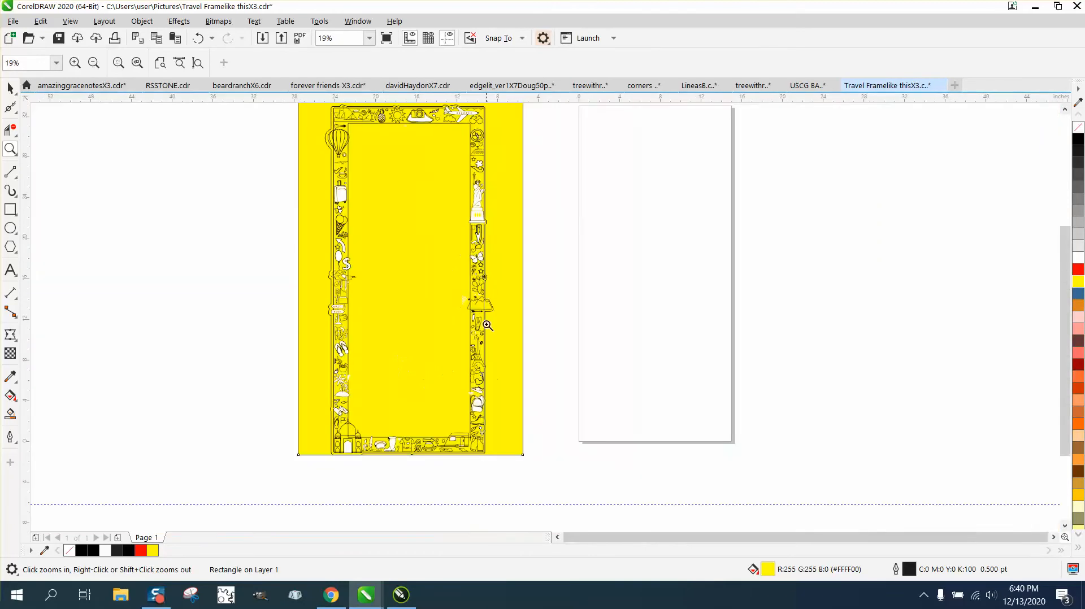
pyautogui.moveTo(453, 286); pyautogui.dragTo(522, 336)
pyautogui.scroll(-3, 453, 337)
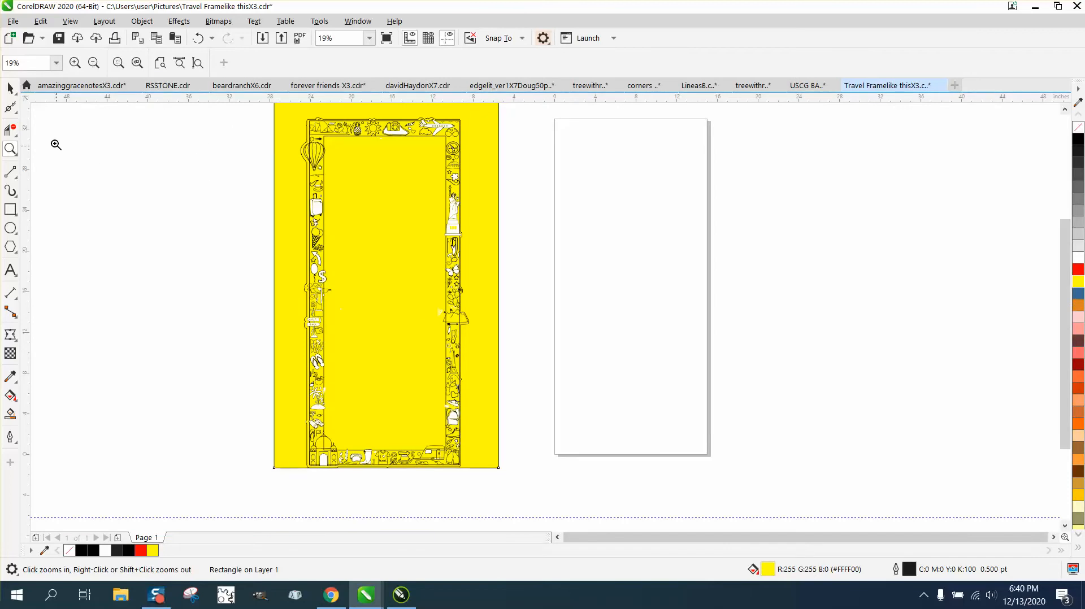
# - Select the frame's outer contour and check which grouping options are available for it
pyautogui.click(10, 88)
pyautogui.moveTo(27, 112); pyautogui.dragTo(31, 114)
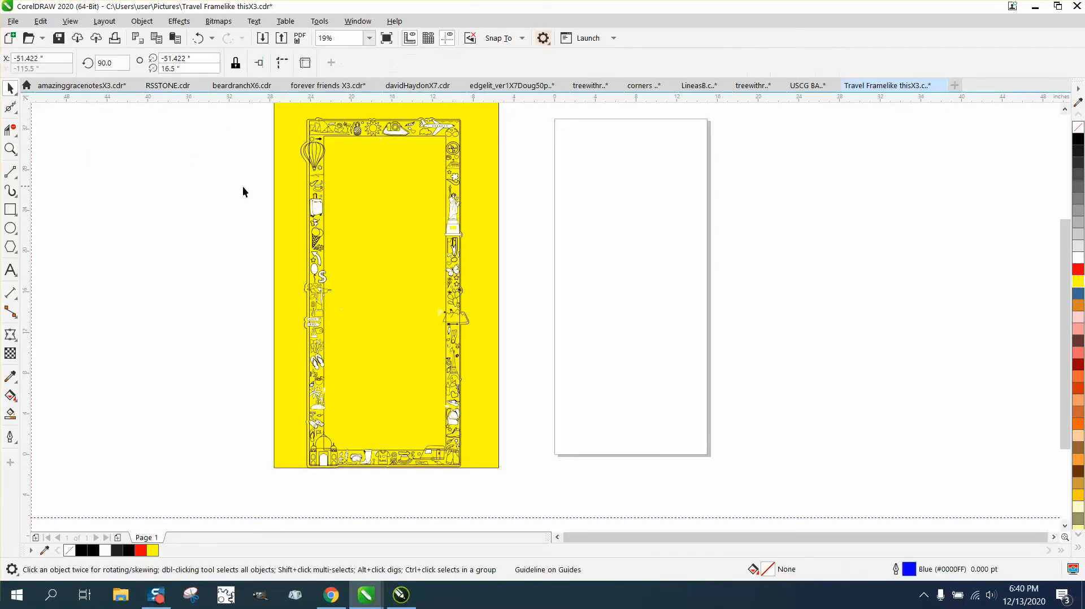
pyautogui.click(319, 209)
pyautogui.click(105, 21)
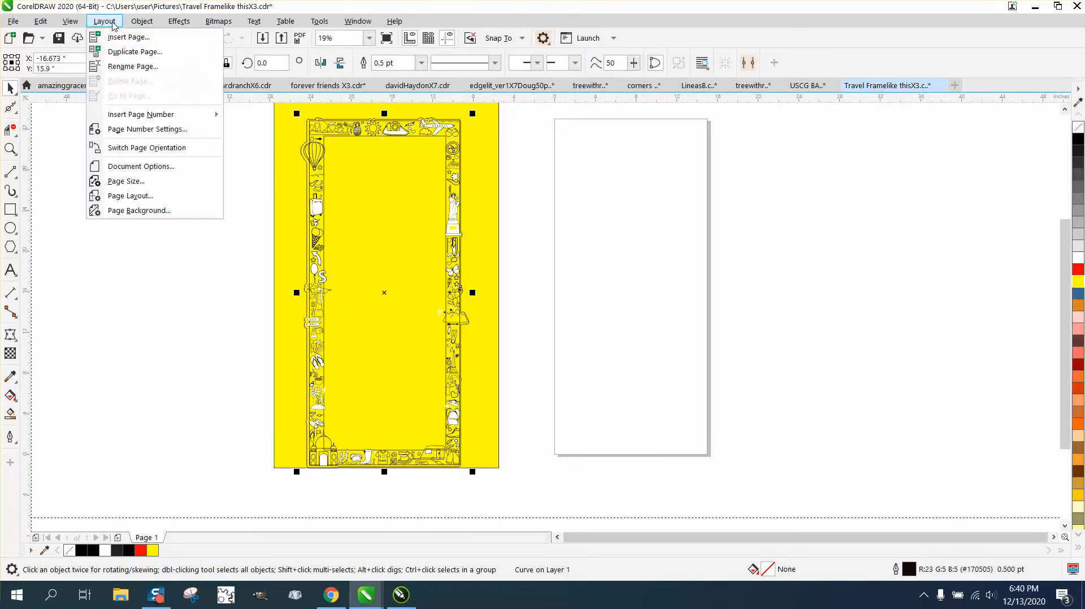
pyautogui.moveTo(168, 246)
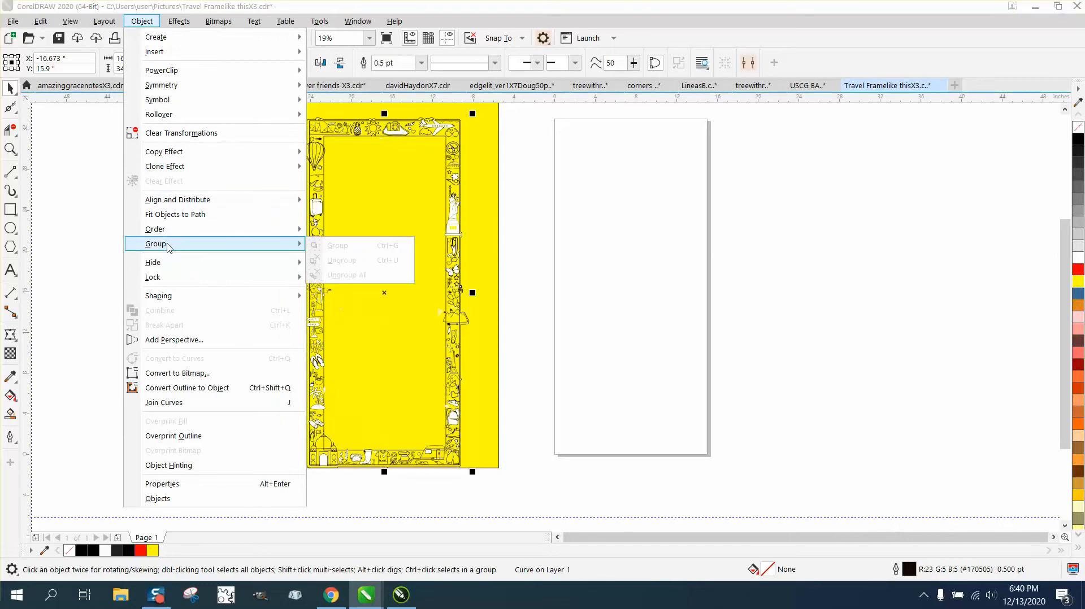
pyautogui.click(83, 251)
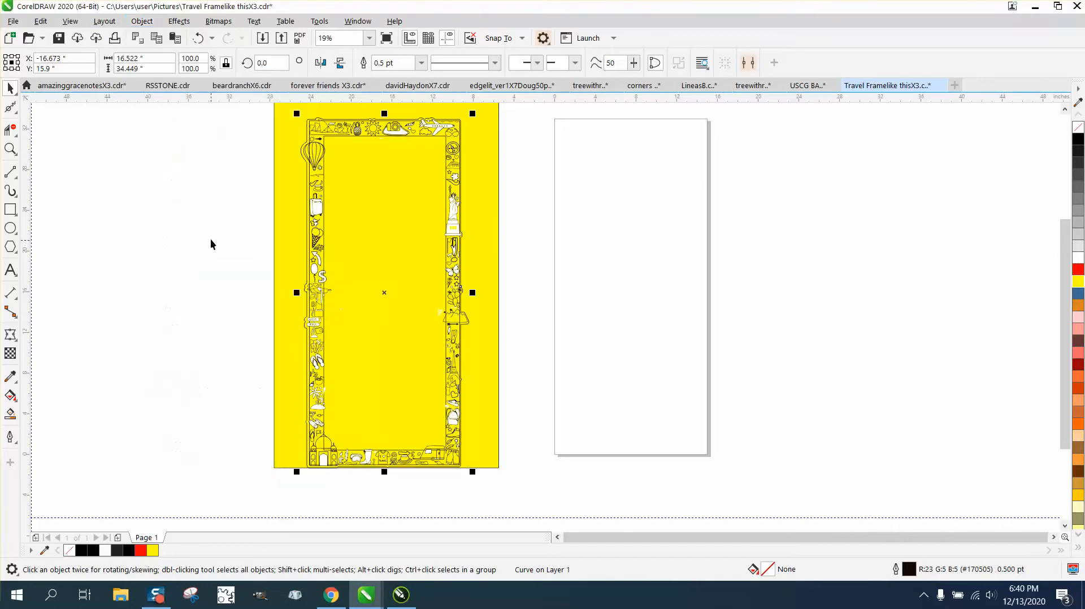
pyautogui.click(156, 230)
pyautogui.click(317, 211)
pyautogui.click(317, 209)
pyautogui.hotkey('ctrl', 'Right')
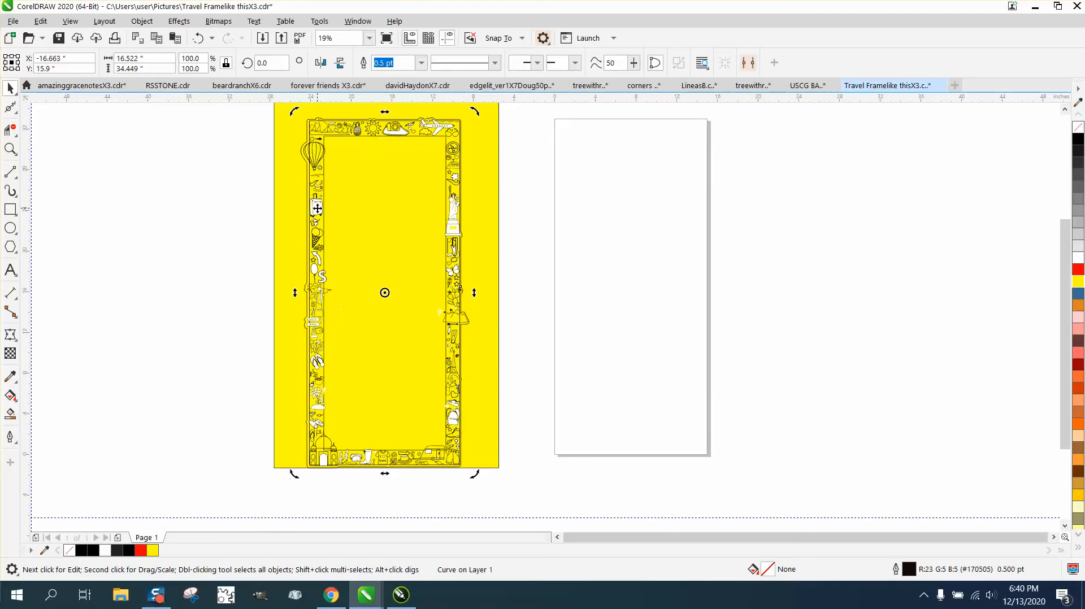
pyautogui.hotkey('ctrl', 'Left')
# - Set the nudge distance to 18 inches and nudge the frame's outer contour once to the right
pyautogui.click(640, 223)
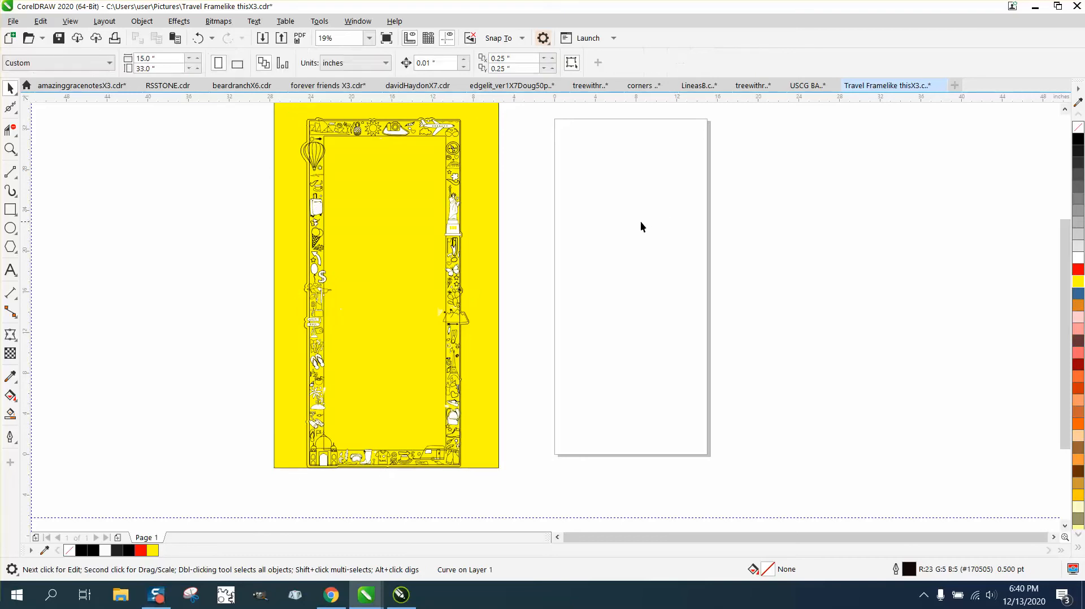
pyautogui.write('18')
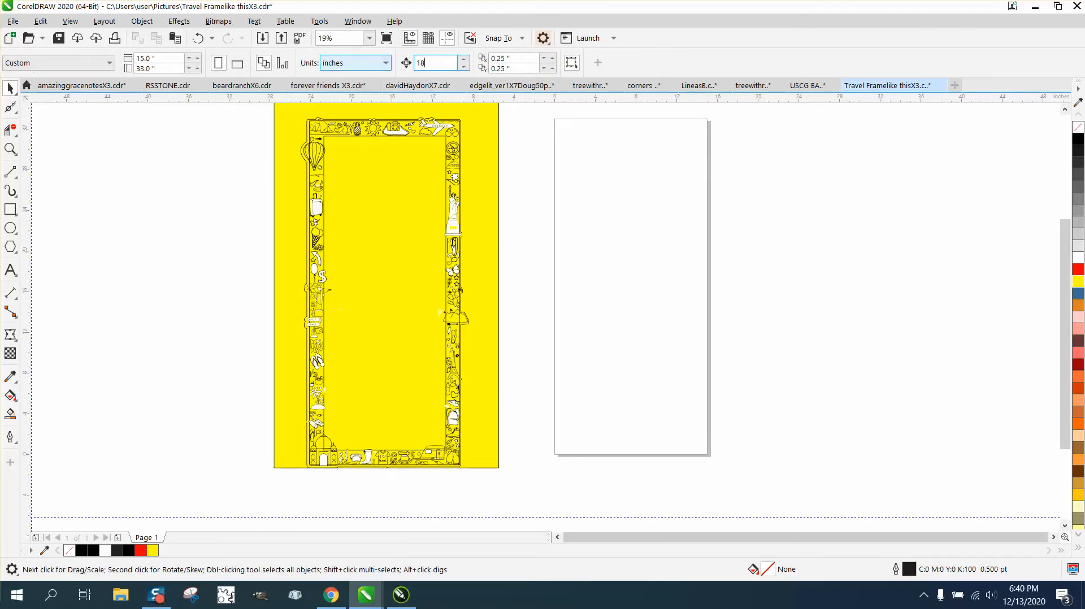
pyautogui.click(462, 128)
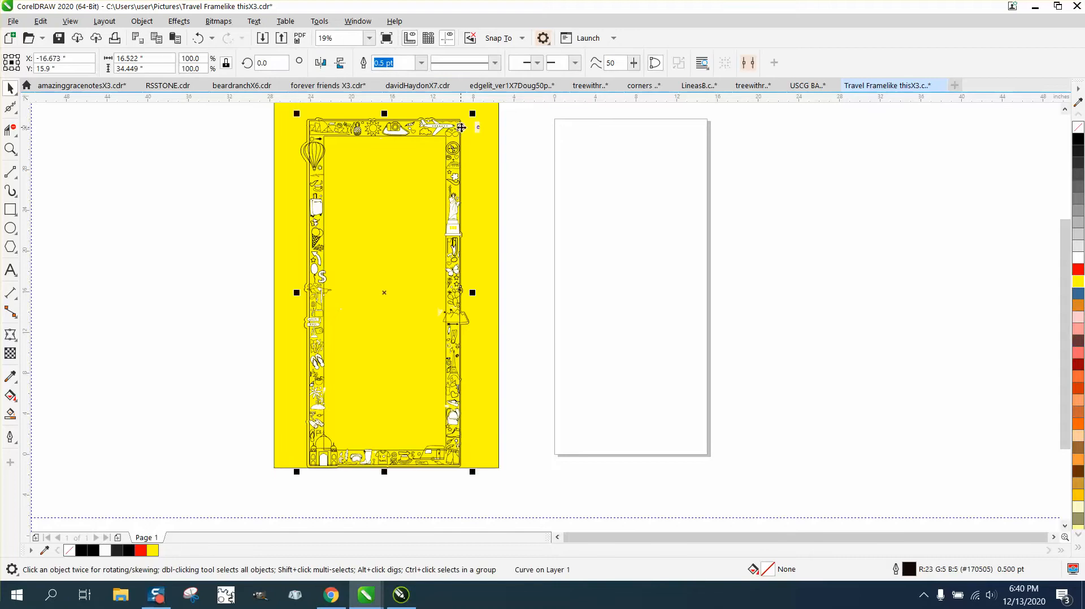
pyautogui.press('Right')
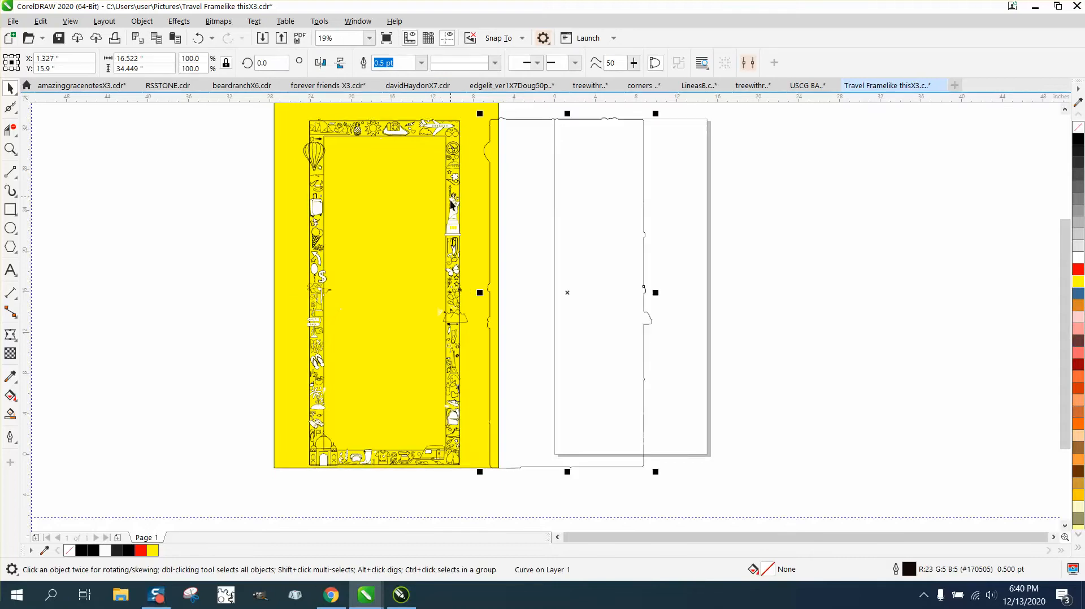
# - Set up a Find Objects query for Uniform Color Fill, sampling the white from the suitcase in the frame
pyautogui.click(455, 231)
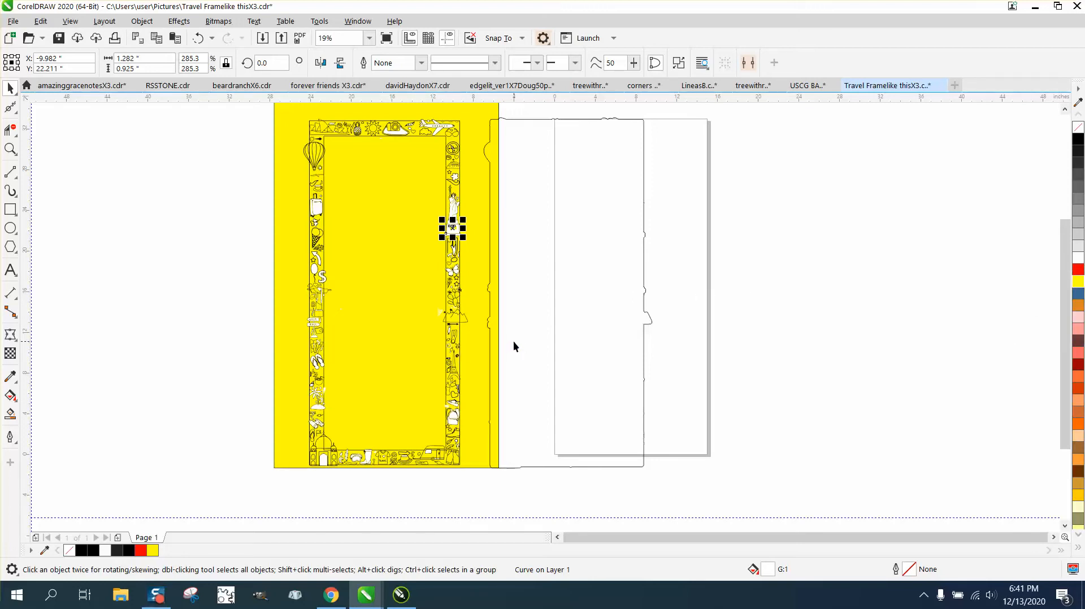
pyautogui.click(44, 23)
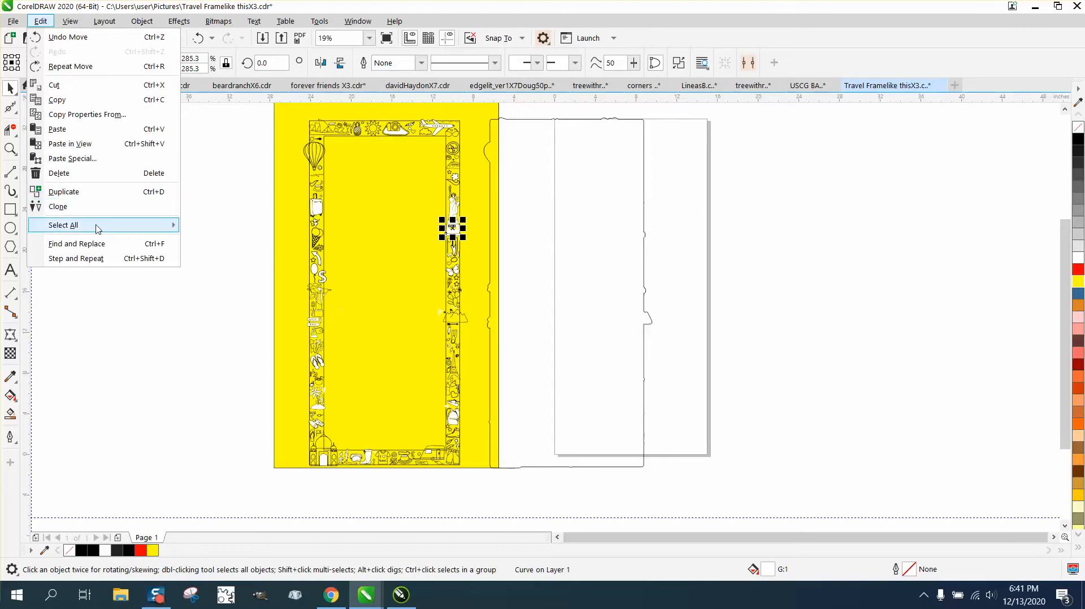
pyautogui.click(95, 247)
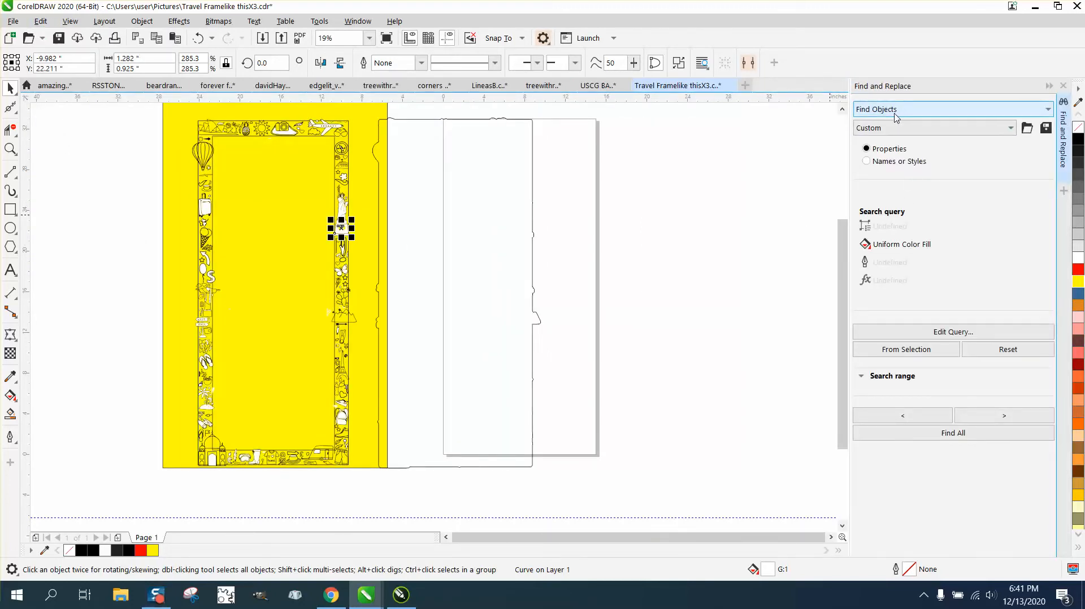
pyautogui.click(940, 331)
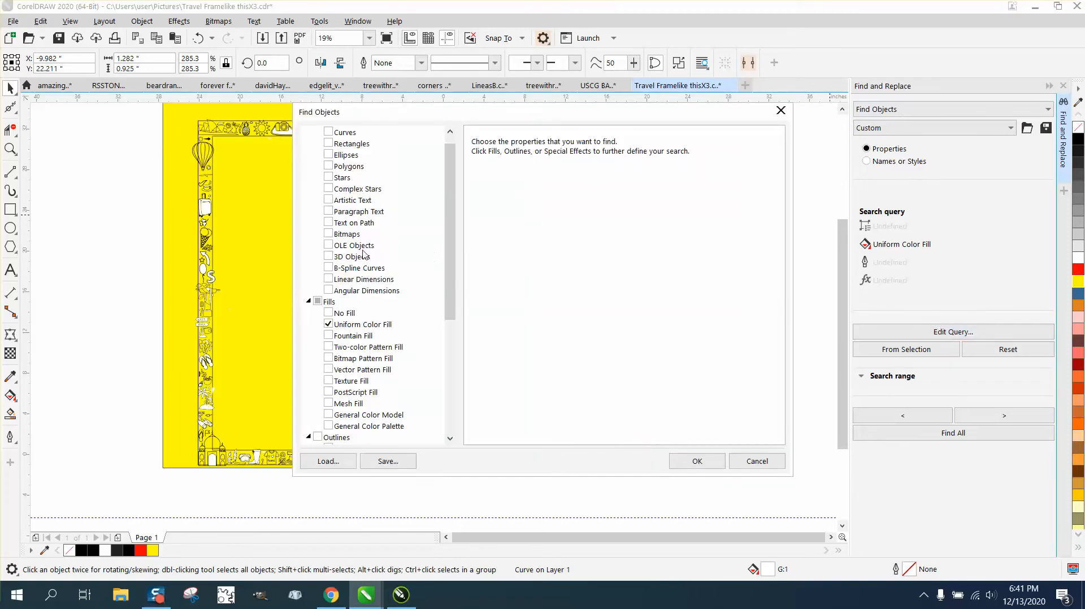
pyautogui.click(354, 325)
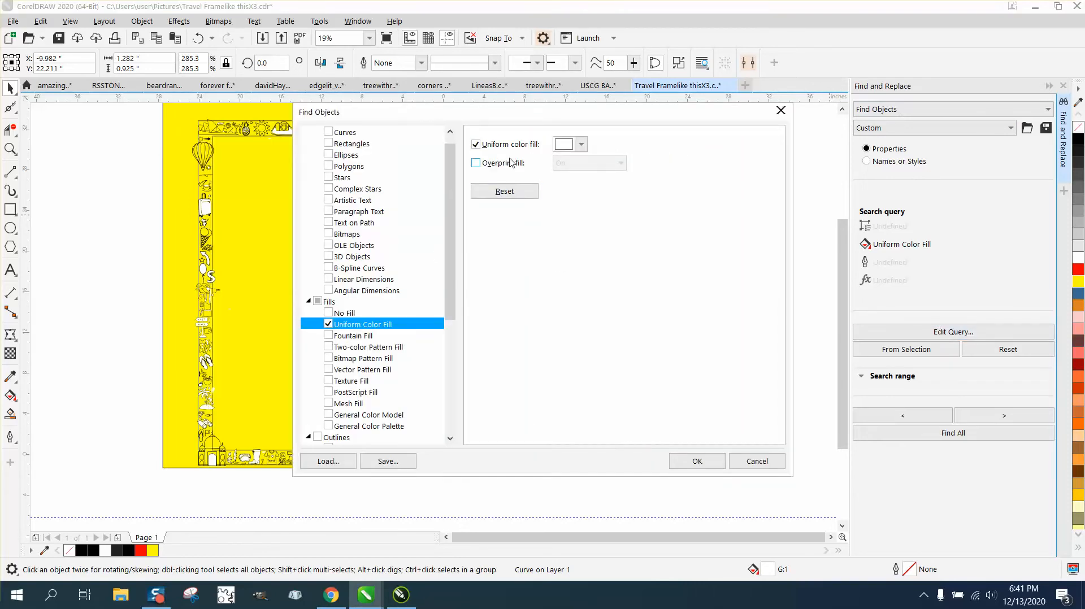
pyautogui.click(583, 146)
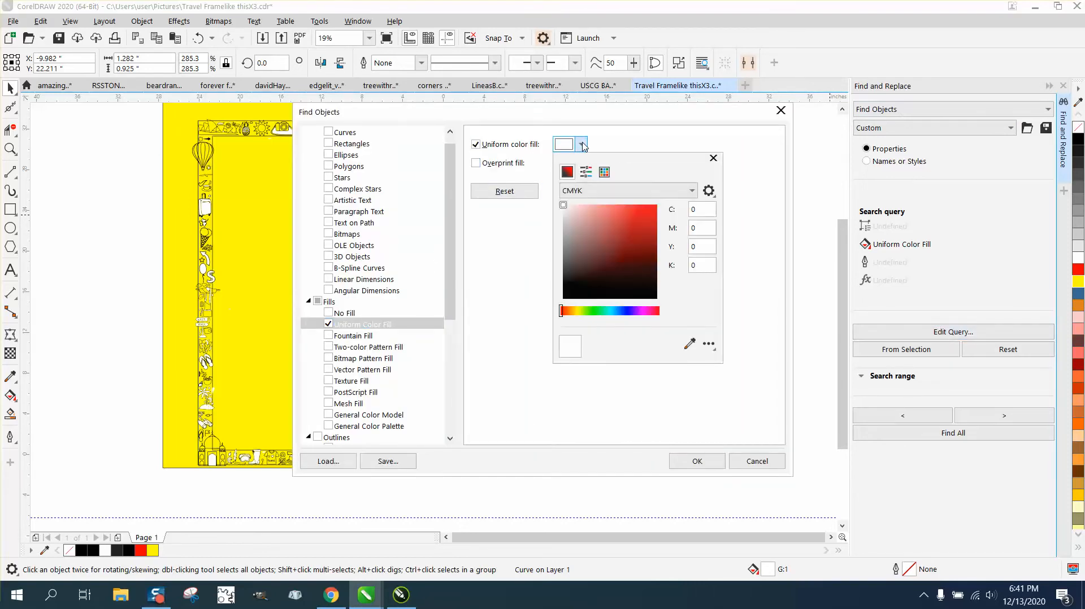
pyautogui.click(689, 344)
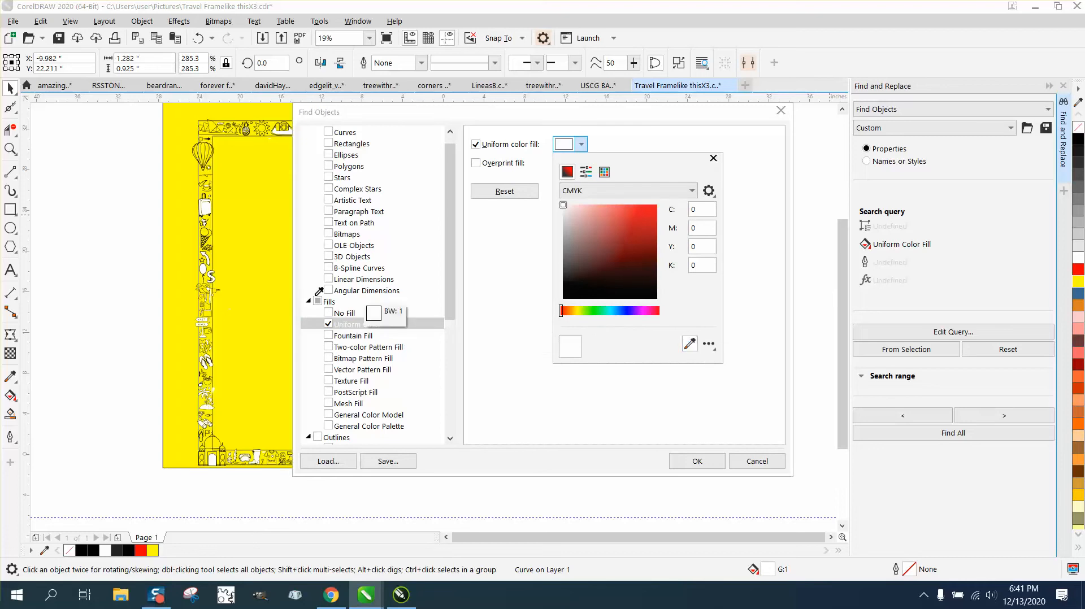
pyautogui.click(208, 209)
pyautogui.click(699, 463)
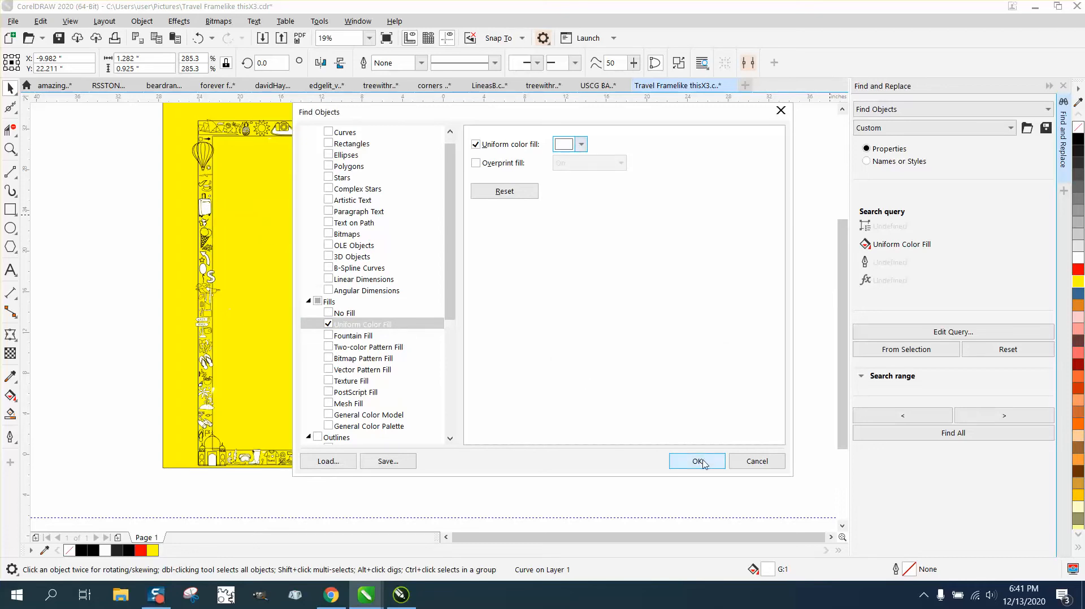
pyautogui.click(700, 462)
# - Find all objects matching the white fill query and delete them from the frame
pyautogui.click(929, 437)
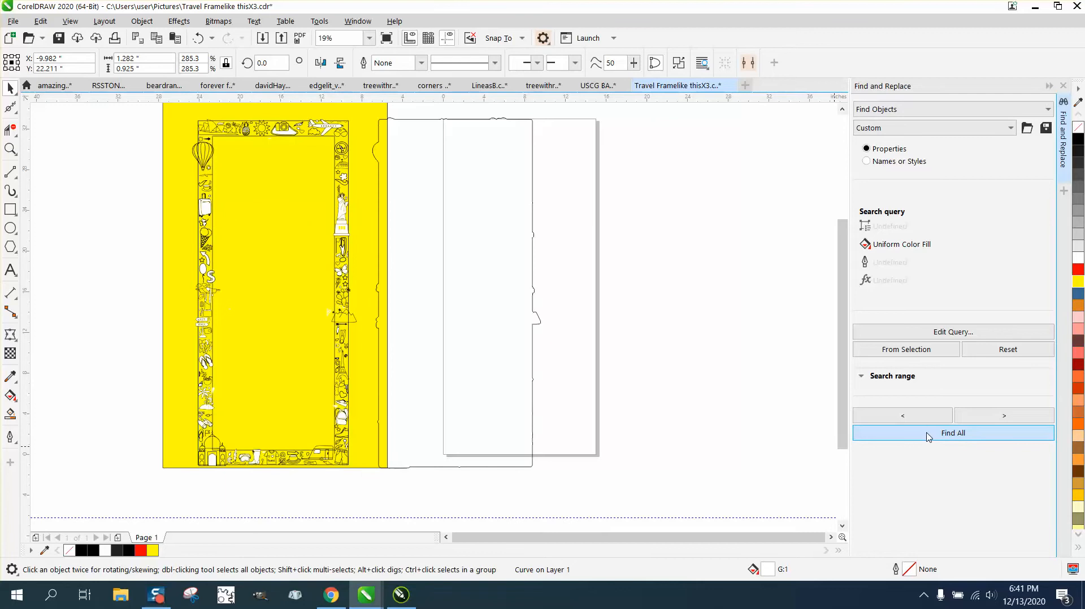
pyautogui.click(740, 402)
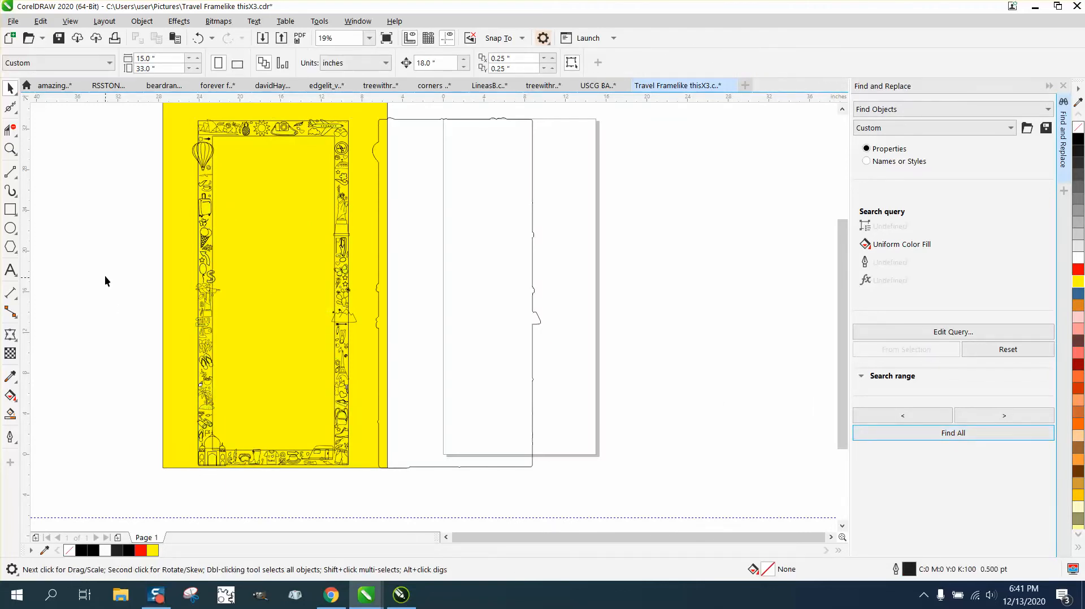
# - Remove the white fill from the three parts of the small shell beside the coconut drink, keeping their outlines
pyautogui.click(10, 150)
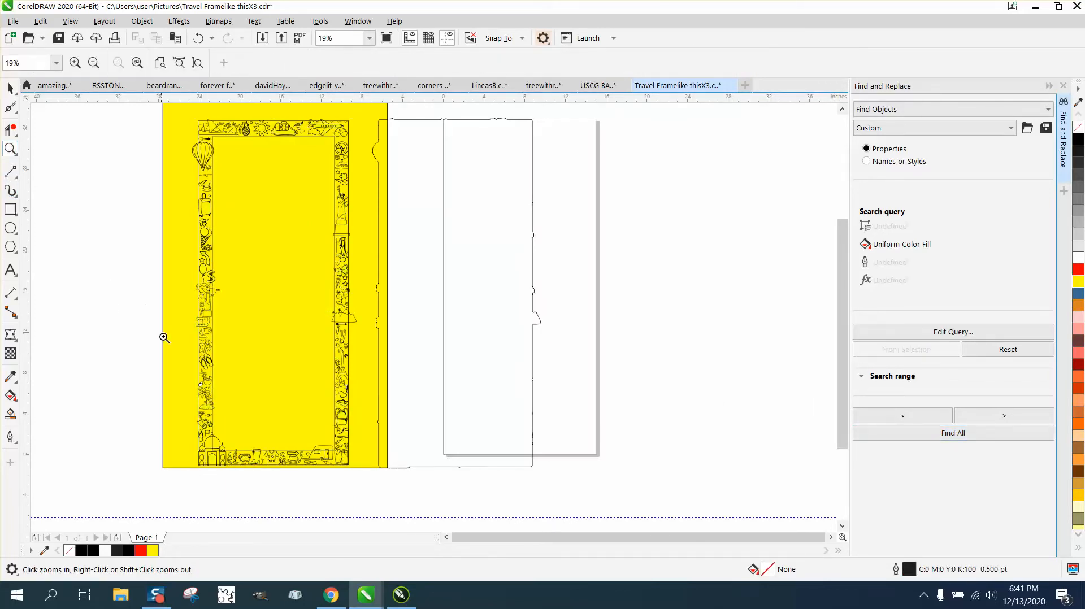
pyautogui.moveTo(164, 337); pyautogui.dragTo(272, 416)
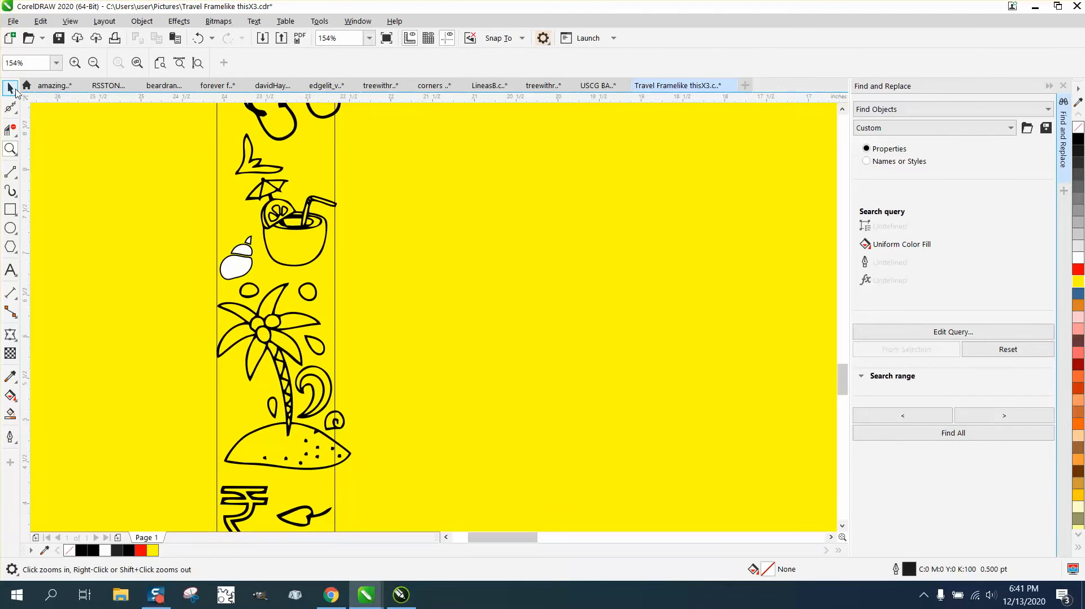
pyautogui.click(10, 89)
pyautogui.click(238, 270)
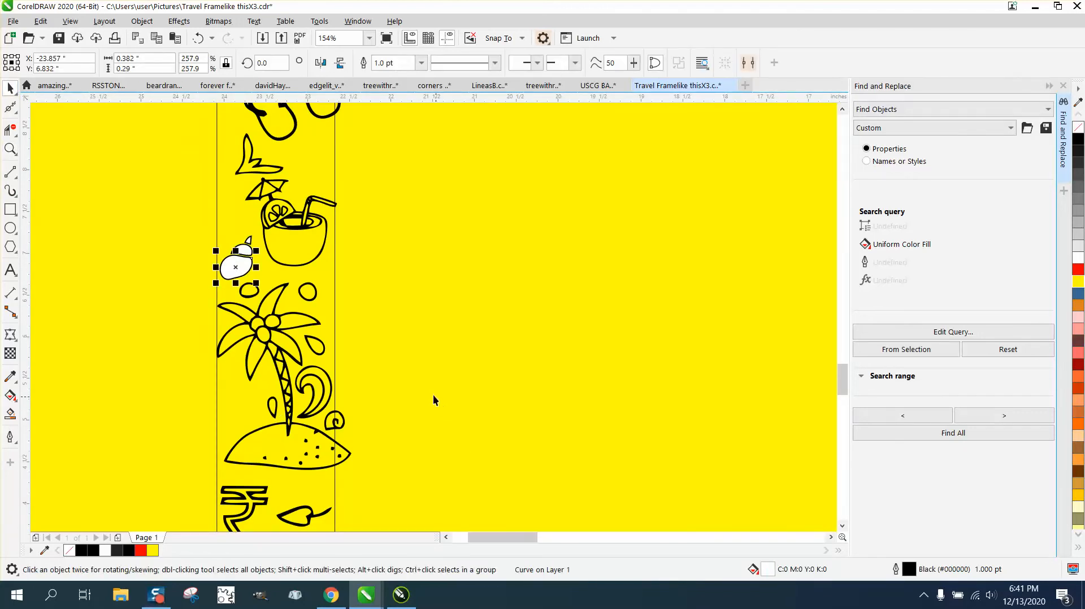
pyautogui.press('Delete')
pyautogui.click(199, 41)
pyautogui.click(1078, 127)
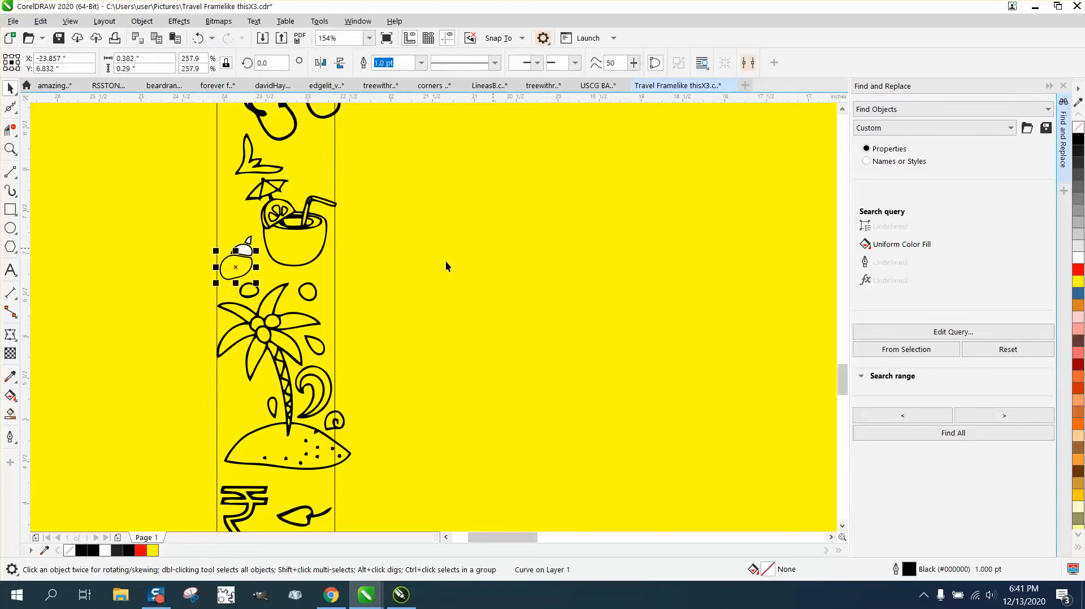
pyautogui.click(242, 250)
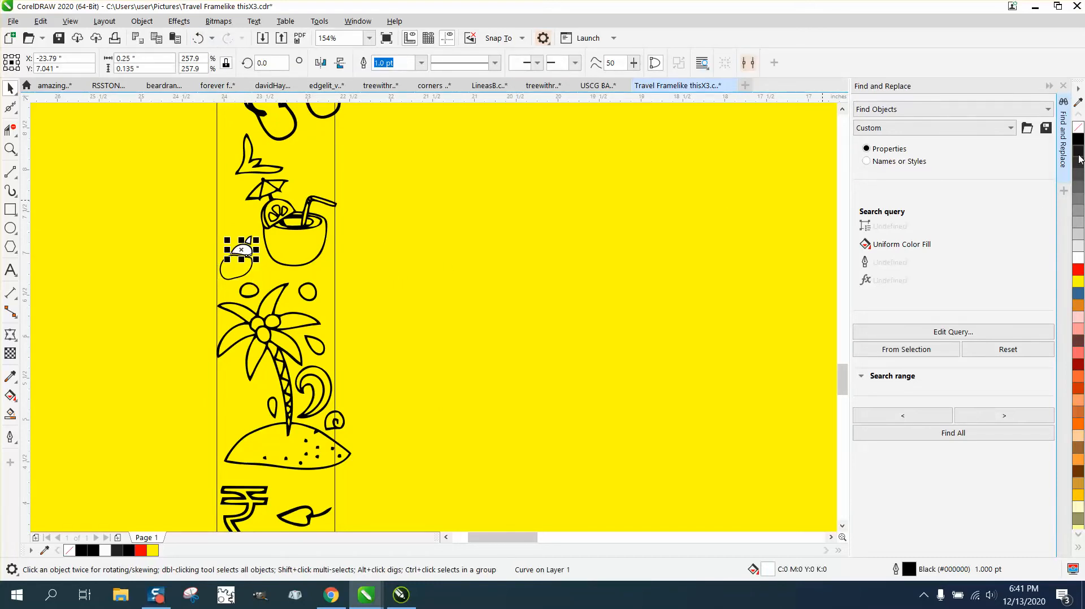
pyautogui.click(1078, 129)
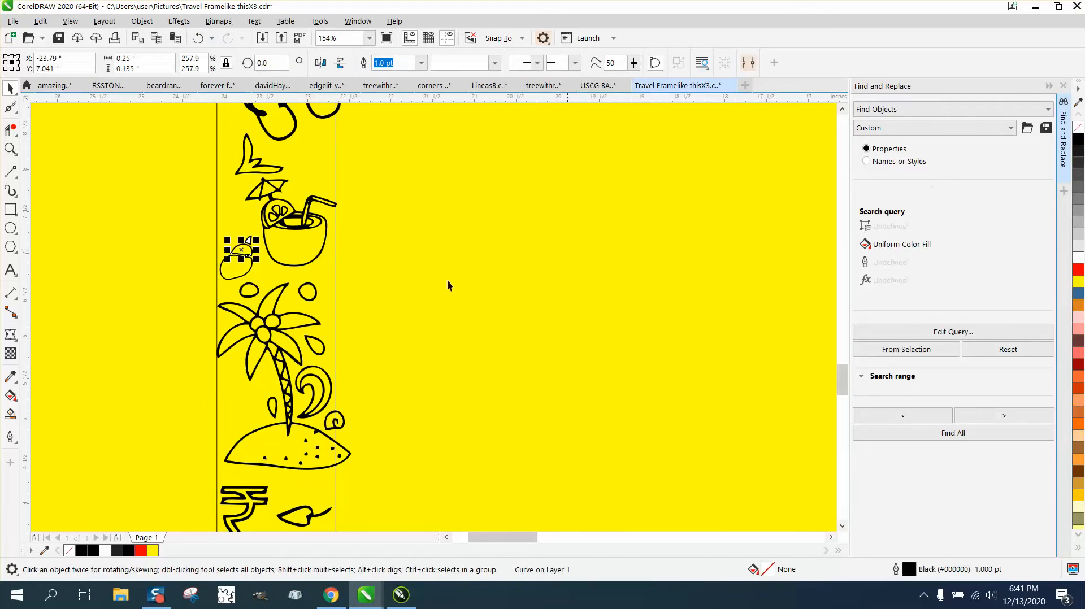
pyautogui.click(251, 241)
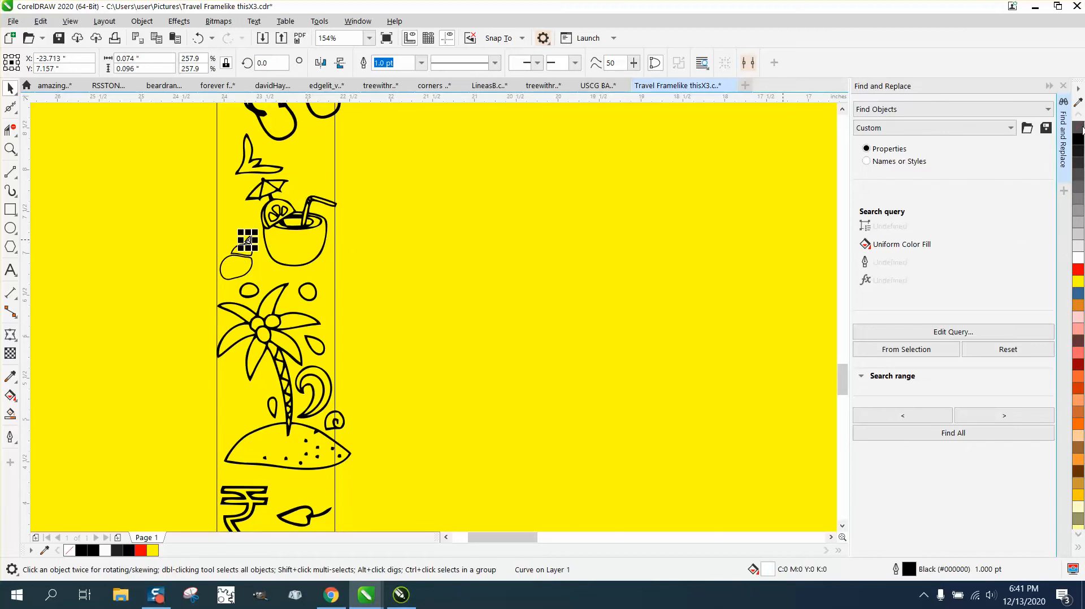
# - Remove the white fill from the pointed shape above the heart, below the Eiffel Tower
pyautogui.scroll(-5, 585, 232)
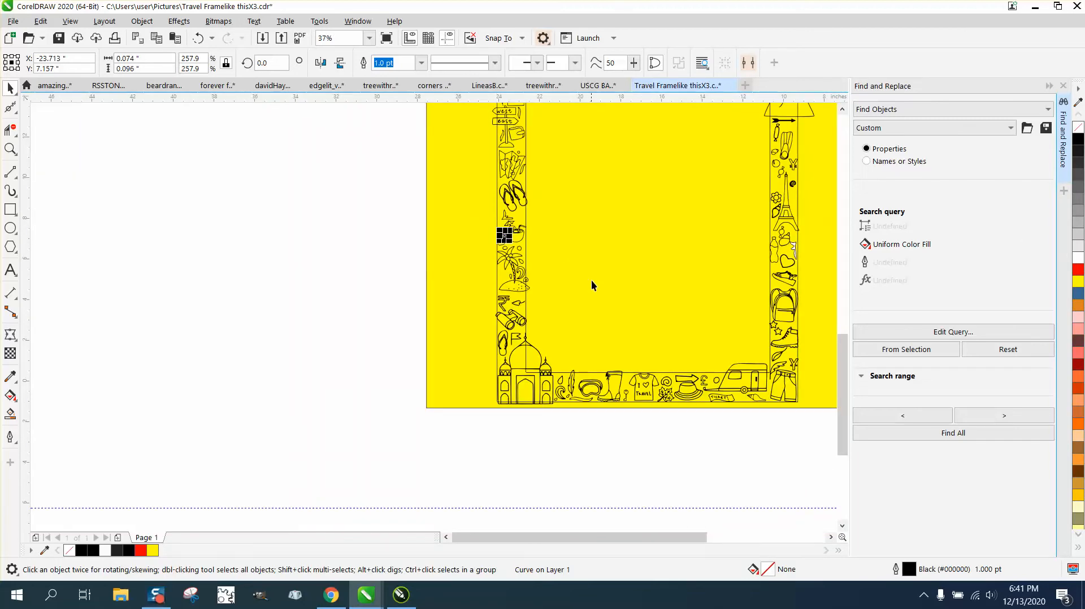
pyautogui.scroll(-2, 454, 331)
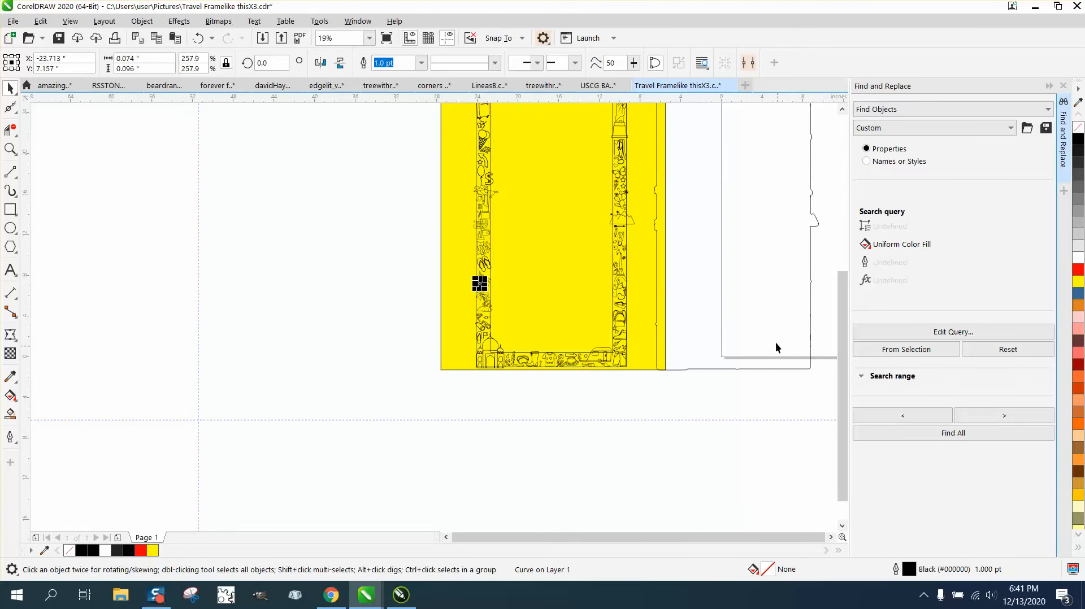
pyautogui.click(11, 148)
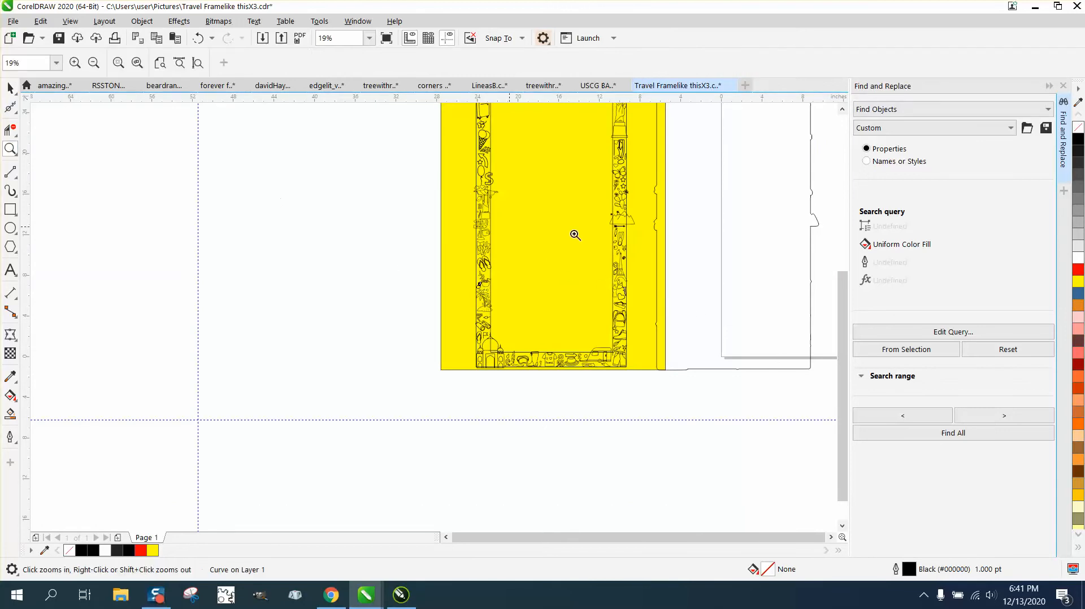
pyautogui.moveTo(602, 267); pyautogui.dragTo(676, 308)
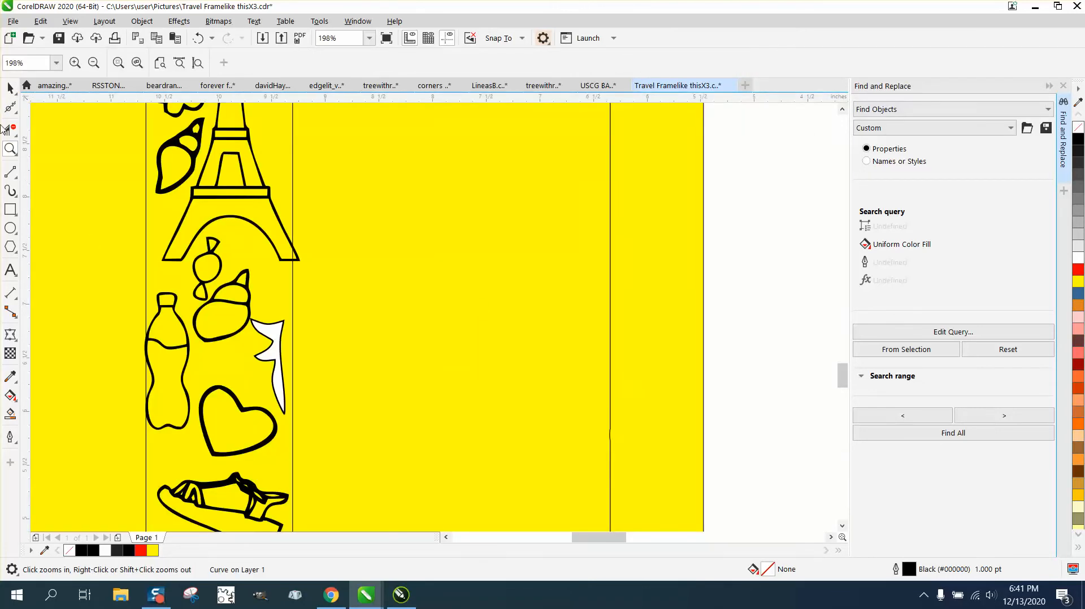
pyautogui.click(10, 87)
pyautogui.click(256, 332)
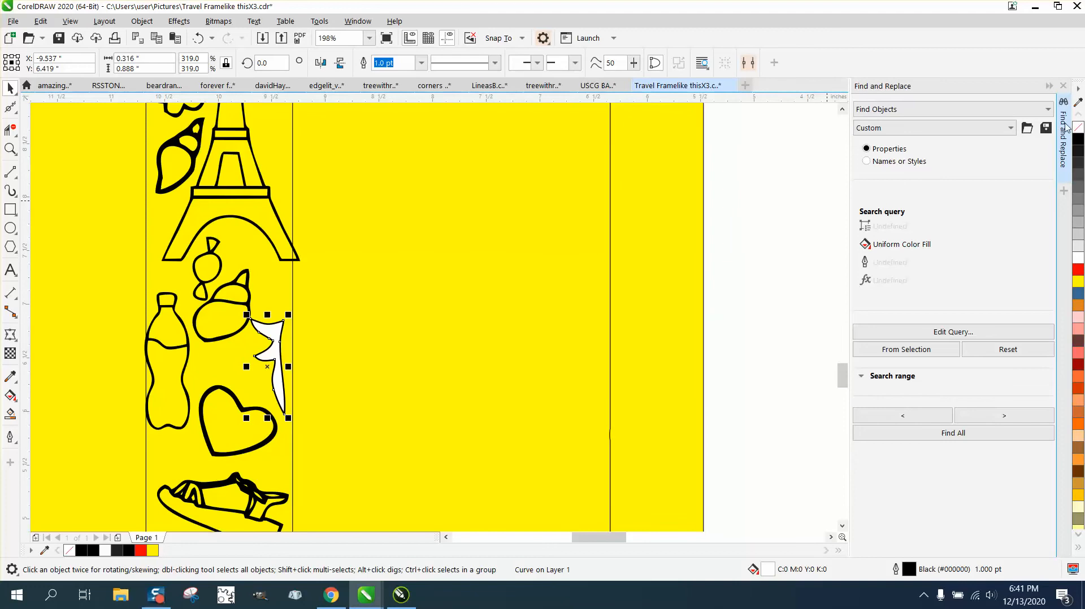
pyautogui.click(1078, 126)
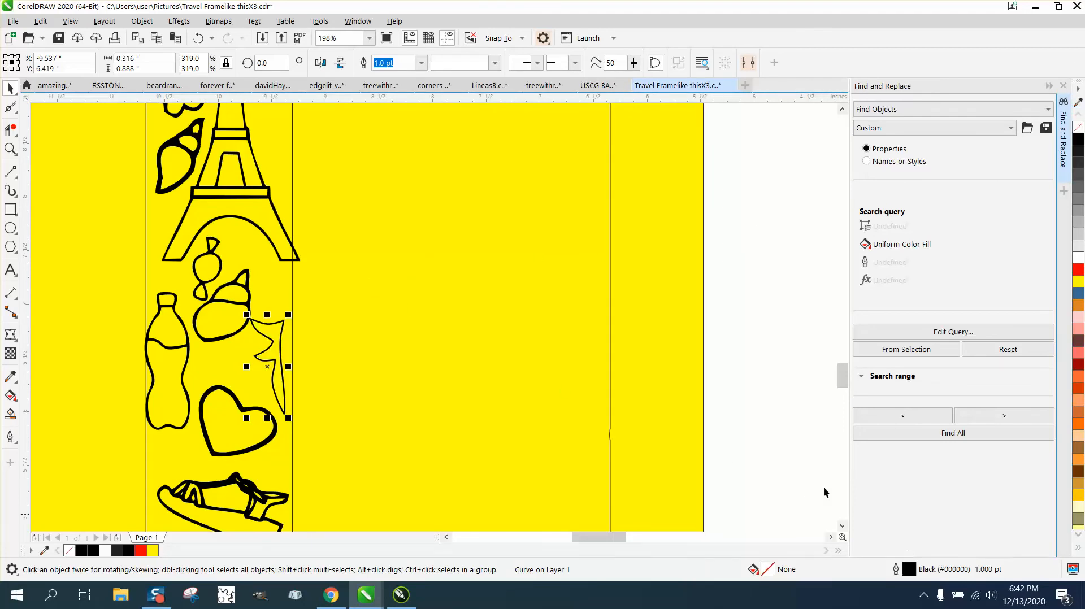
# - Nudge the frame's outer contour 18 inches left, back around the artwork, and check how it follows both sides
pyautogui.scroll(-2, 342, 258)
pyautogui.scroll(-1, 440, 322)
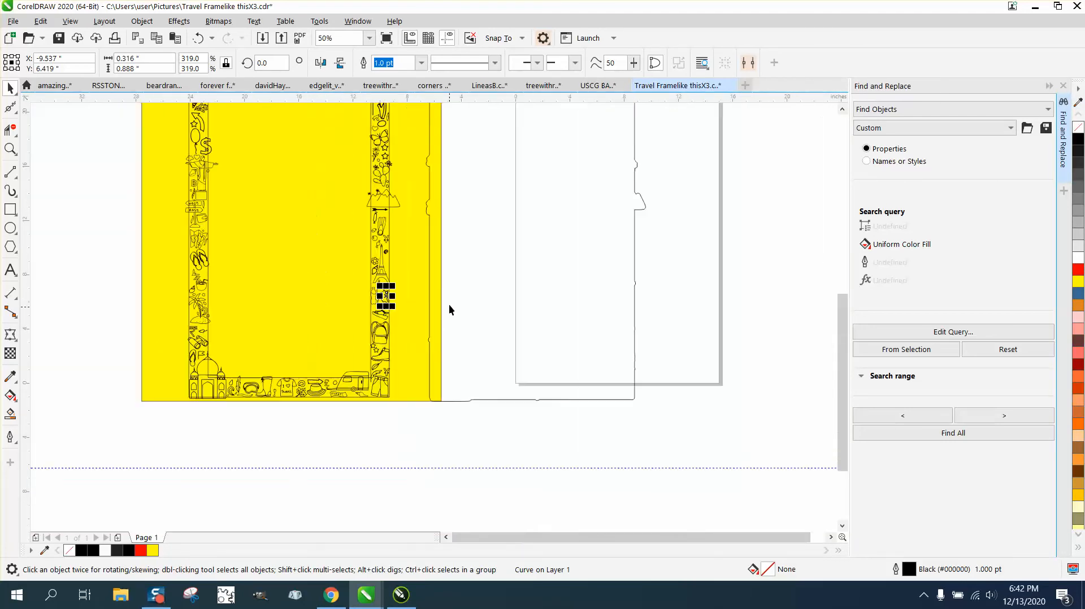
pyautogui.click(429, 269)
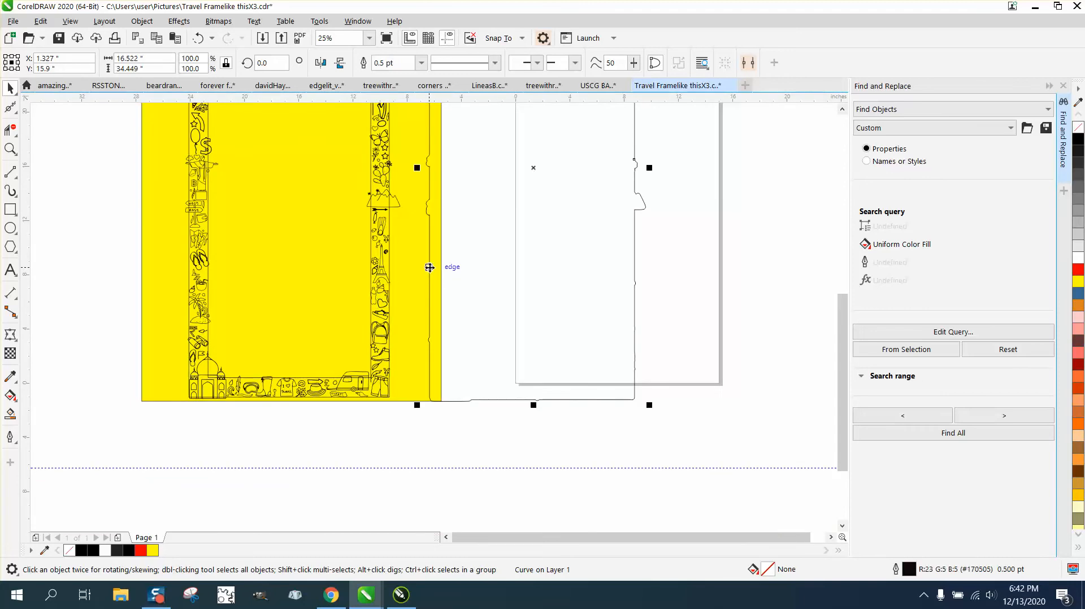
pyautogui.press('Left')
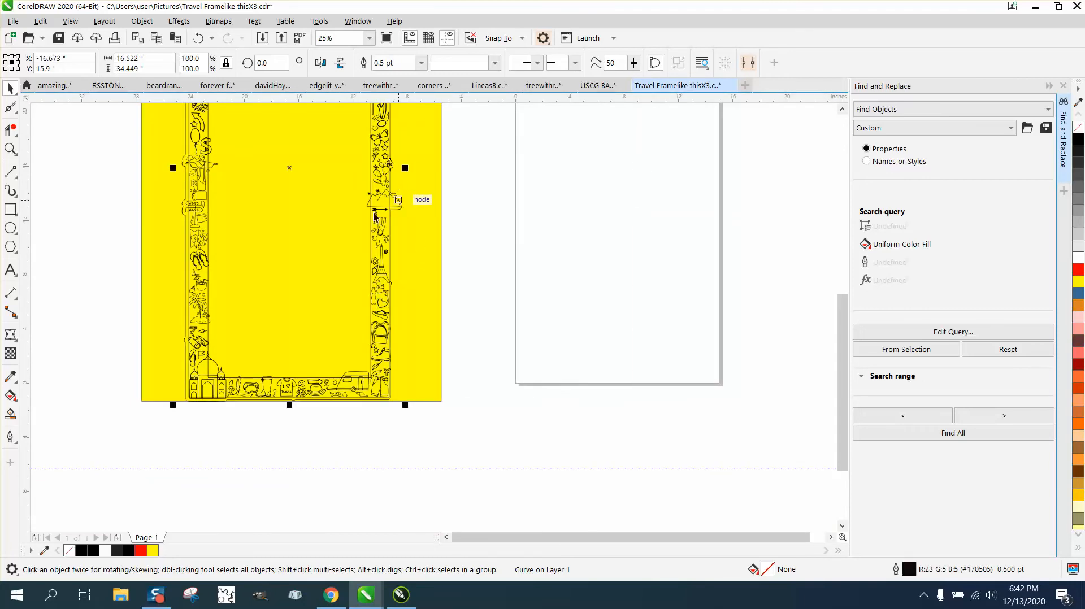
pyautogui.click(10, 149)
pyautogui.moveTo(157, 157); pyautogui.dragTo(491, 239)
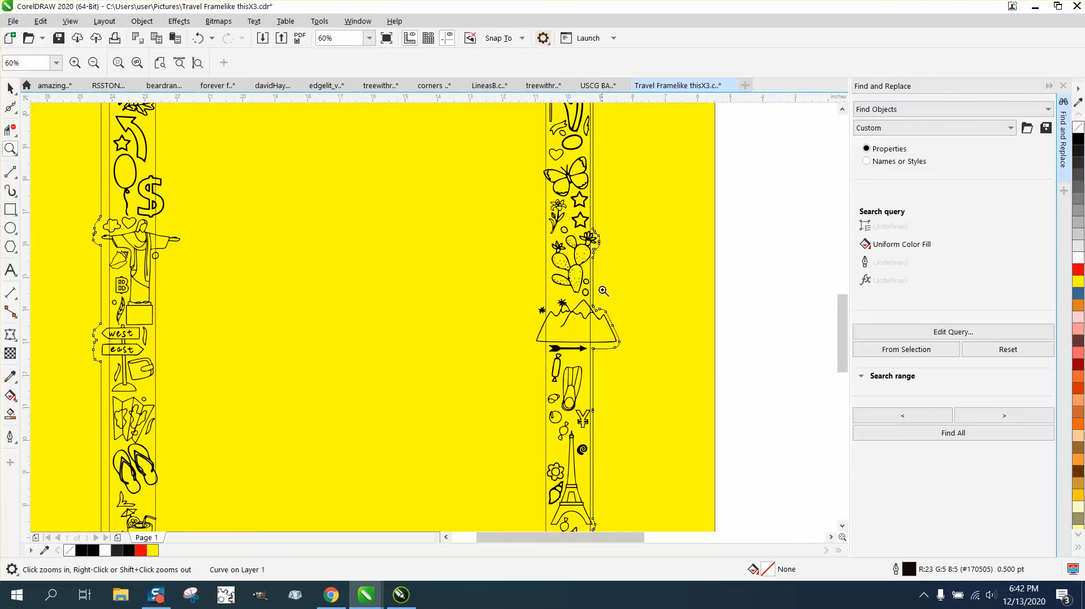
pyautogui.rightClick(579, 268)
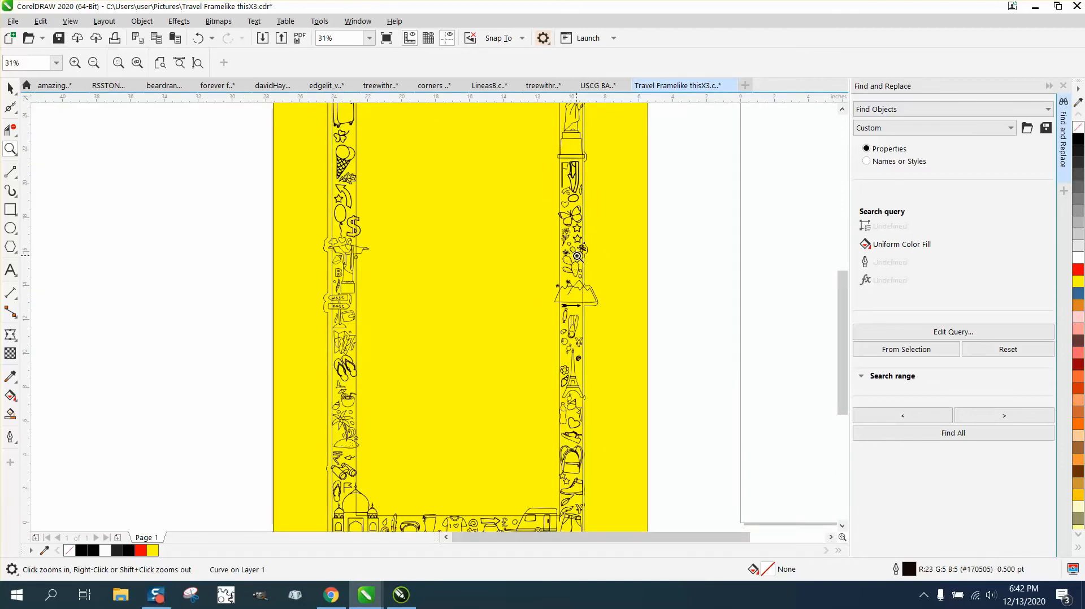
pyautogui.rightClick(541, 251)
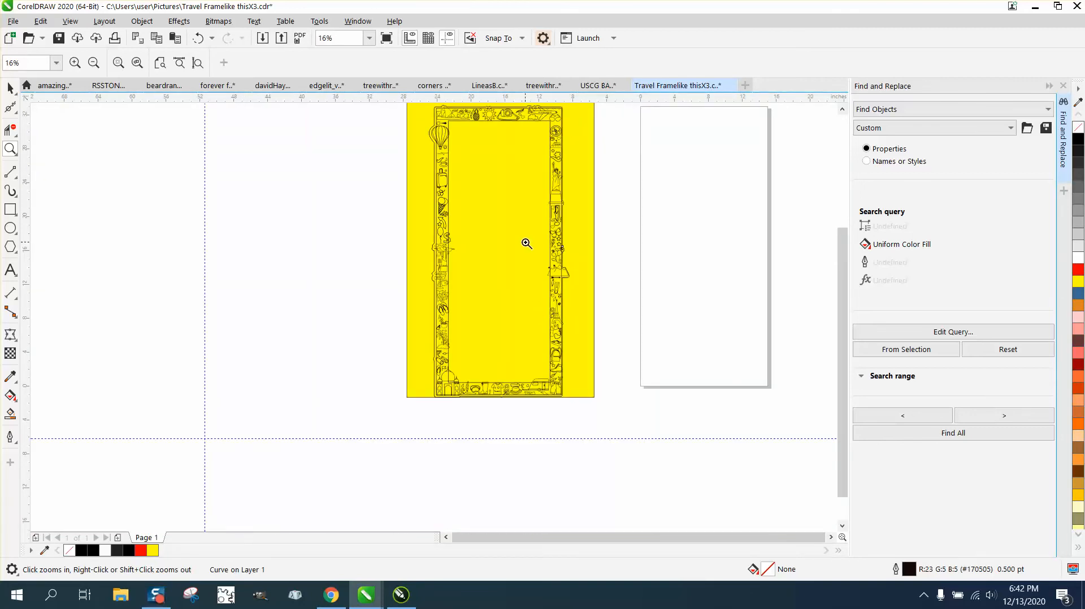
# - Create a shape from the frame's inner opening with Smart Fill and nudge it once to the left of the frame
pyautogui.click(10, 415)
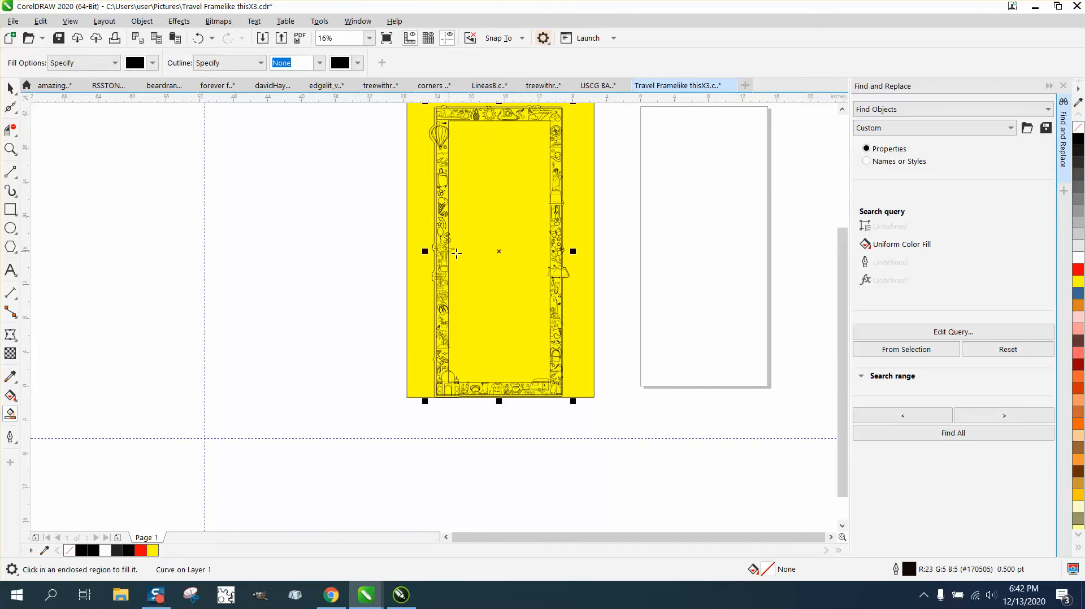
pyautogui.click(490, 259)
pyautogui.press('Left')
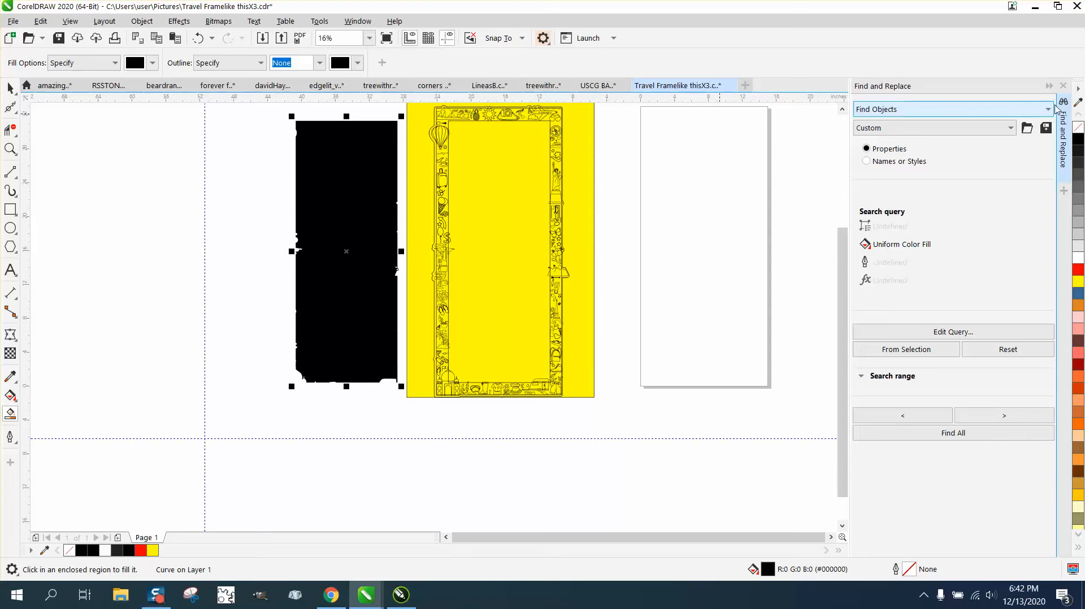
# - Remove the inner opening shape's fill, give it a red outline, and close the Find and Replace settings
pyautogui.click(1078, 128)
pyautogui.rightClick(1069, 271)
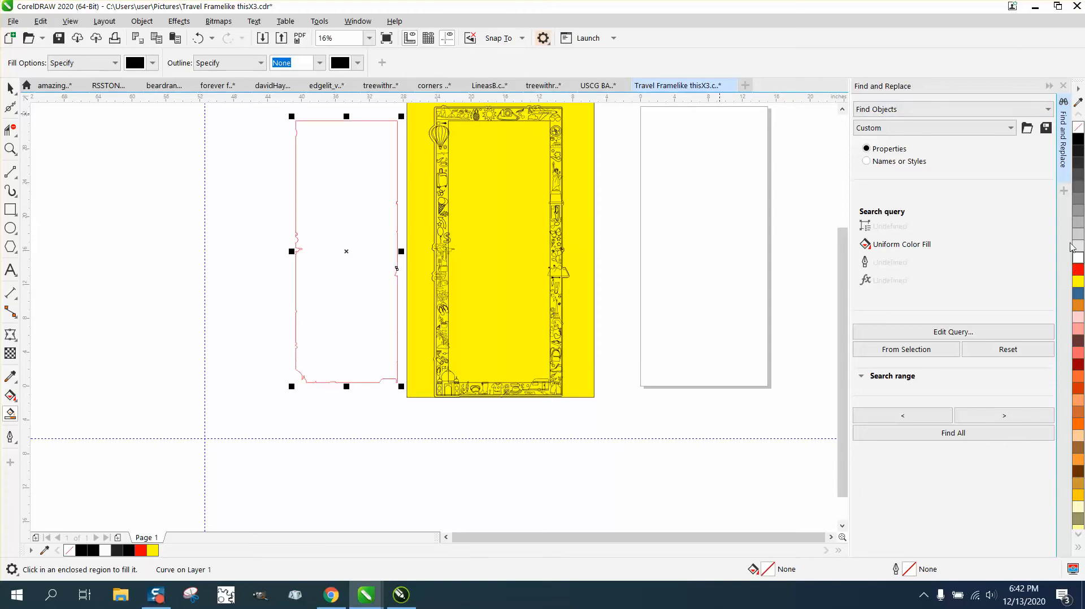
pyautogui.click(1063, 85)
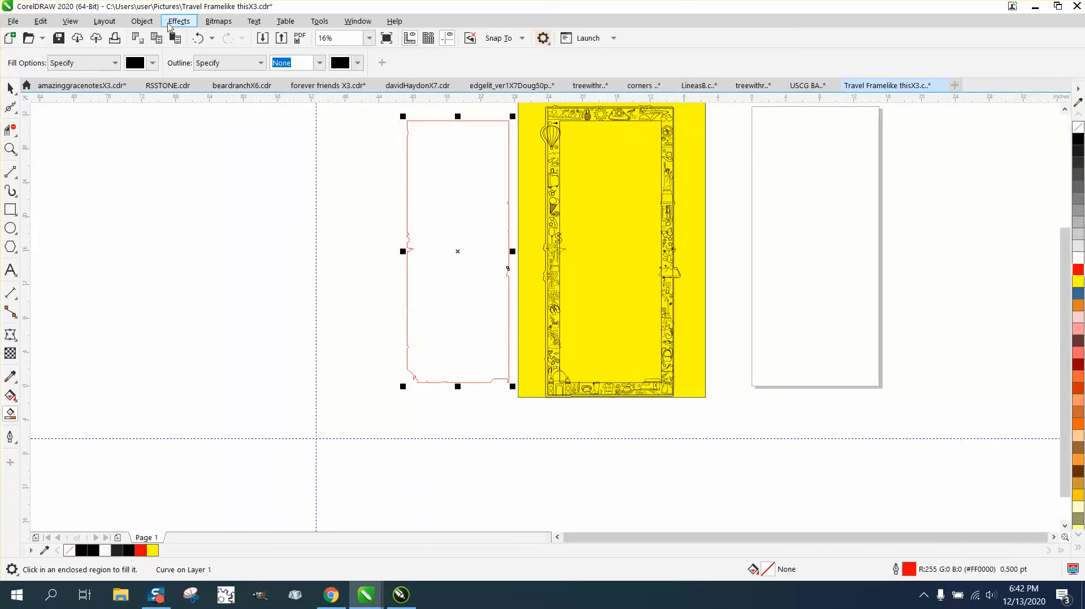
# - Apply an inside contour to the red opening shape with 1 step and a 0.2 inch offset
pyautogui.click(178, 22)
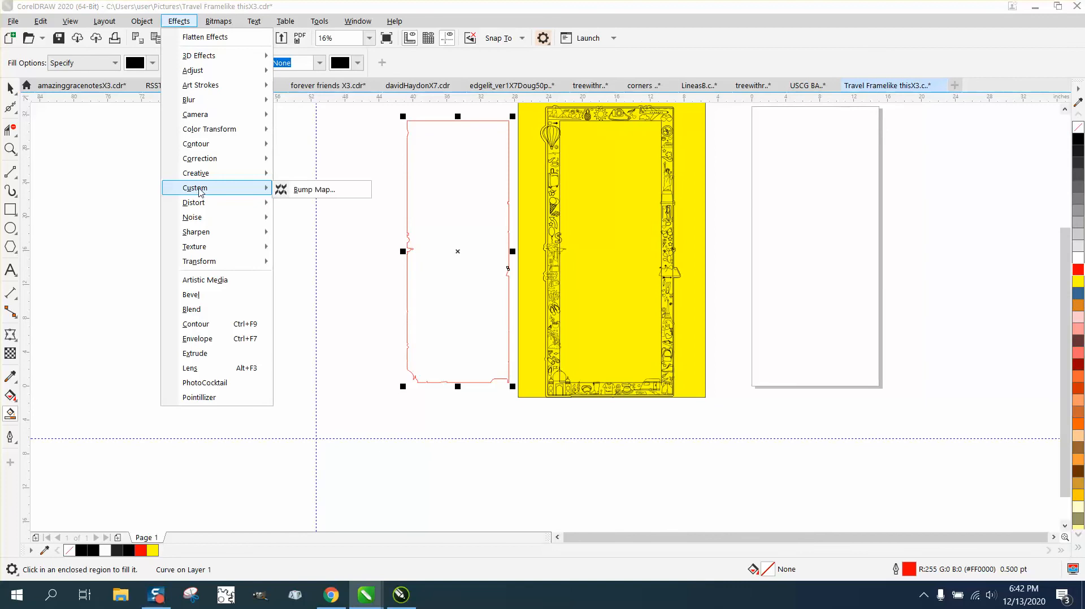
pyautogui.click(208, 324)
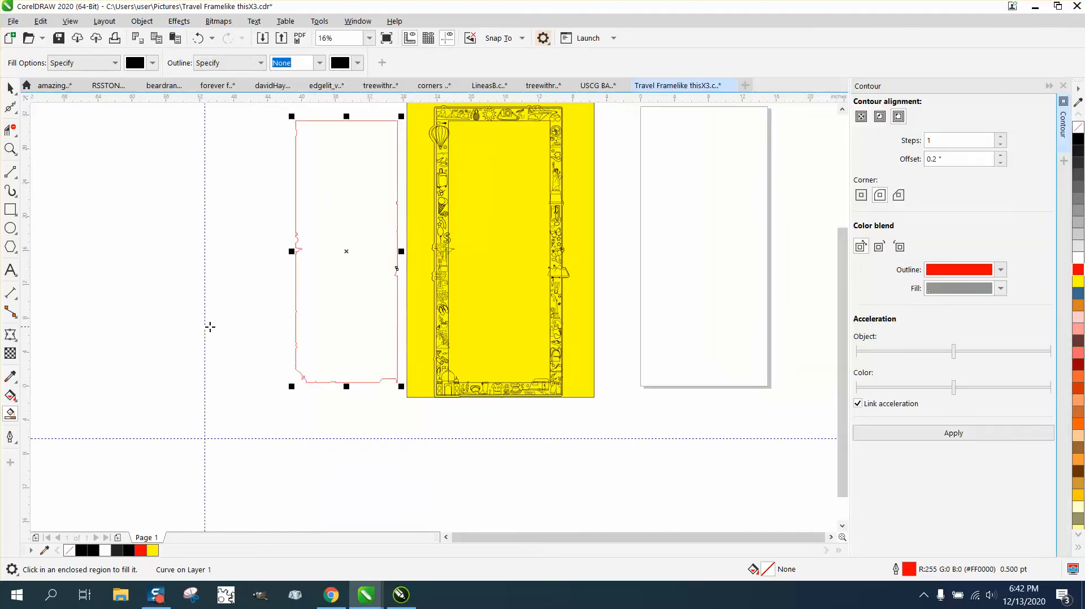
pyautogui.click(885, 119)
pyautogui.click(963, 438)
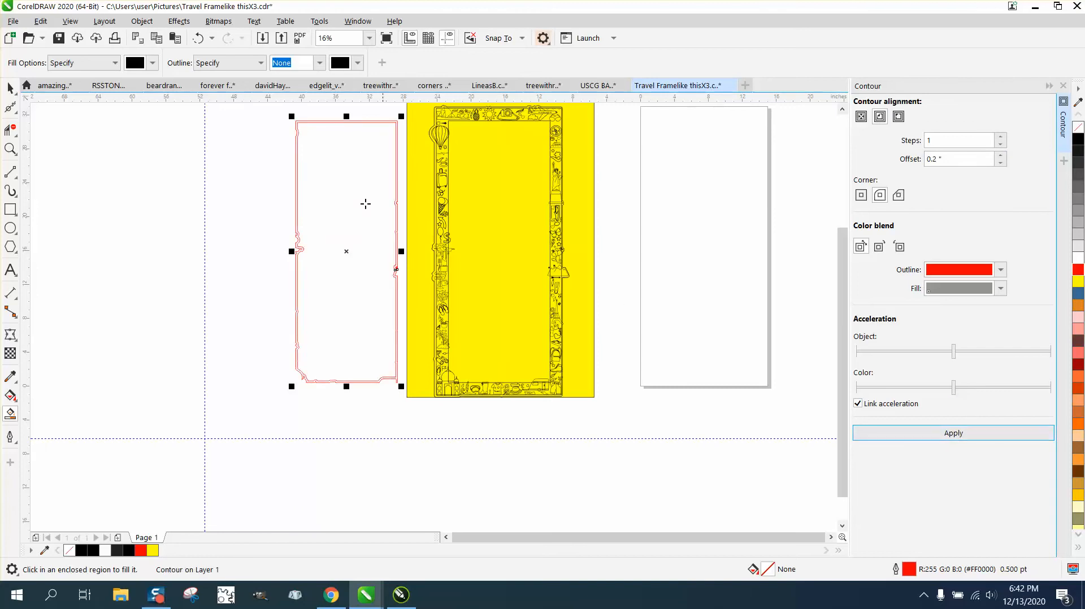
# - Break the red contour apart into separate curves and deselect them
pyautogui.click(142, 21)
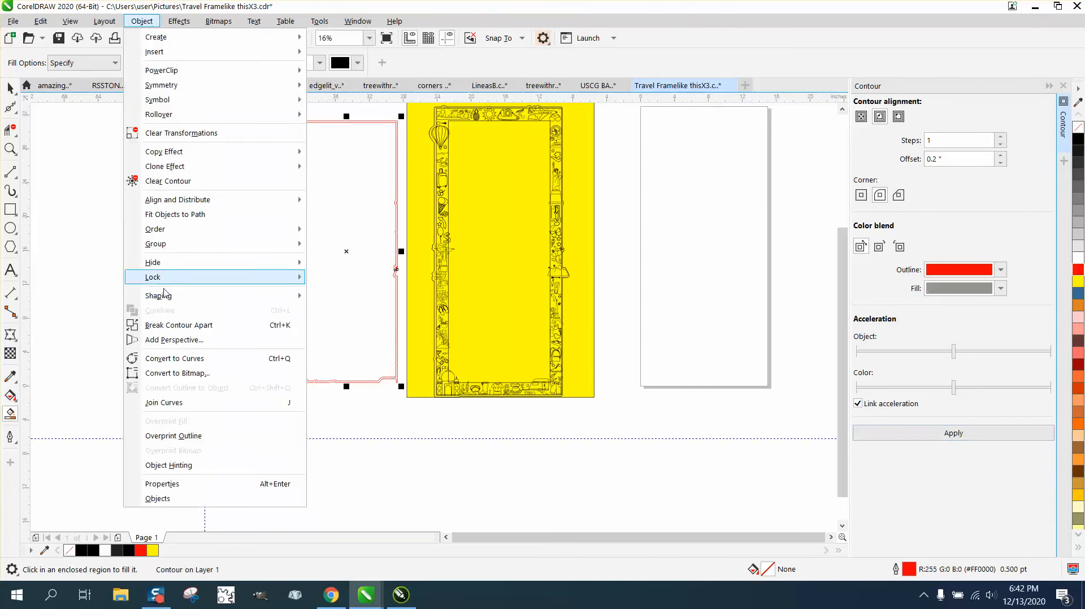
pyautogui.click(190, 326)
pyautogui.click(310, 305)
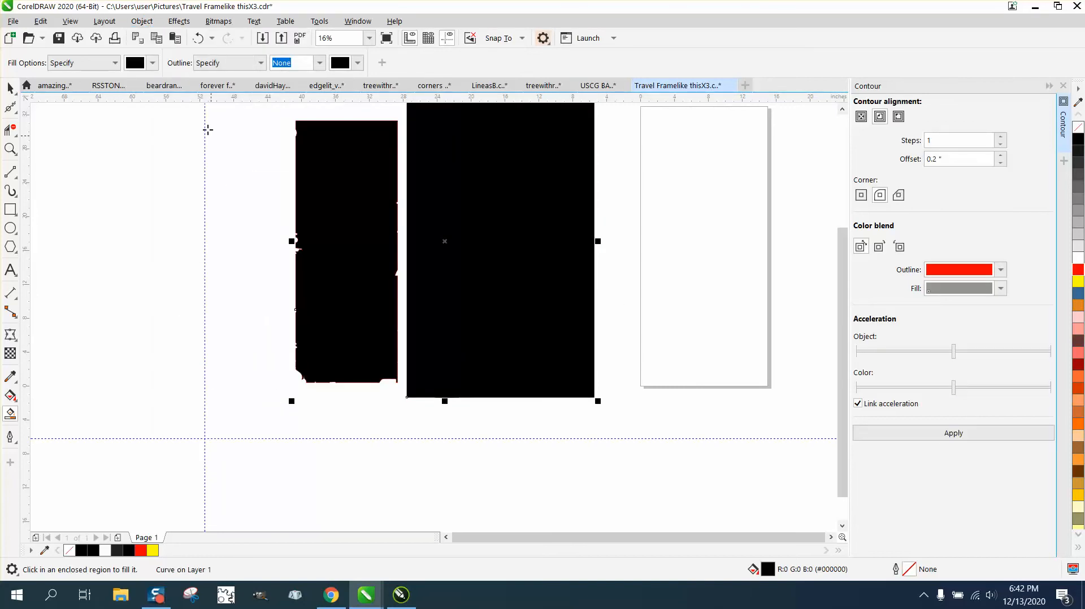
pyautogui.click(198, 38)
pyautogui.click(142, 21)
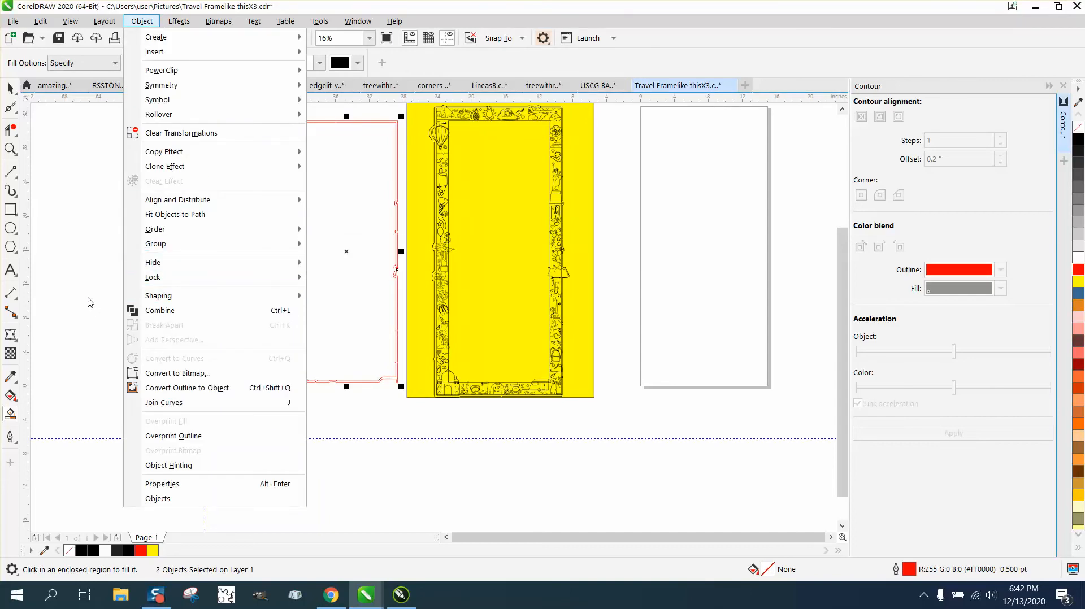
pyautogui.click(11, 89)
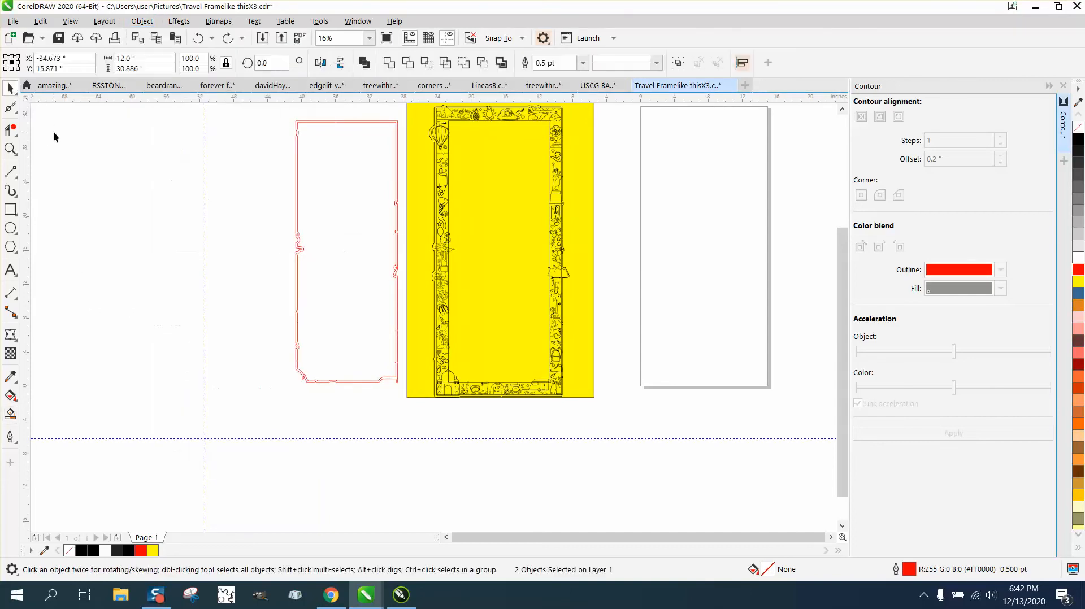
# - Nudge the inner offset curve left and the original red opening curve right onto the frame, and check the result
pyautogui.click(320, 226)
pyautogui.hotkey('ctrl', 'd')
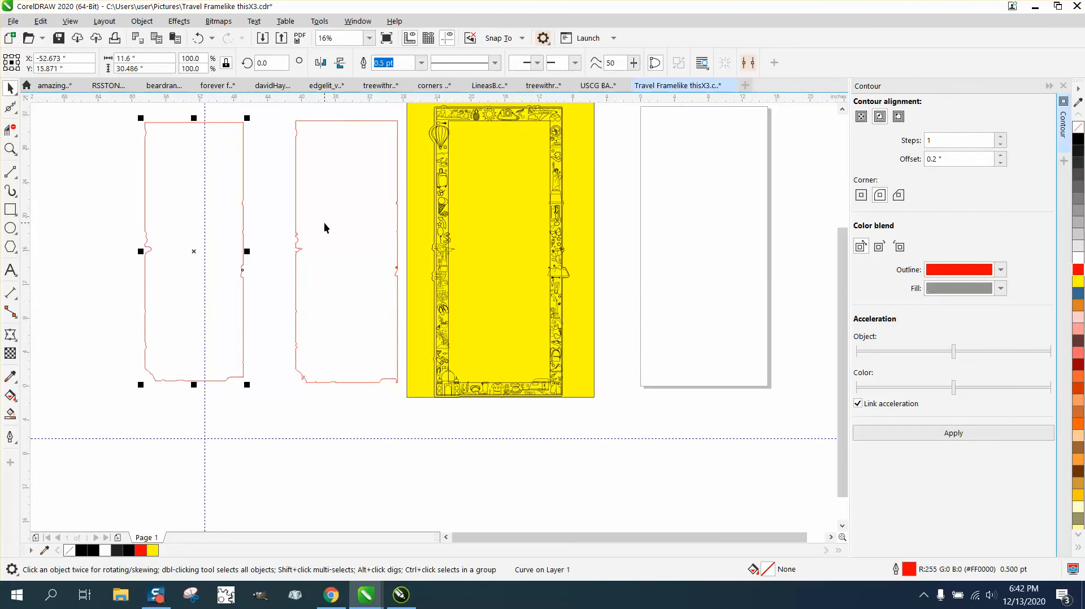
pyautogui.click(333, 223)
pyautogui.press('Right')
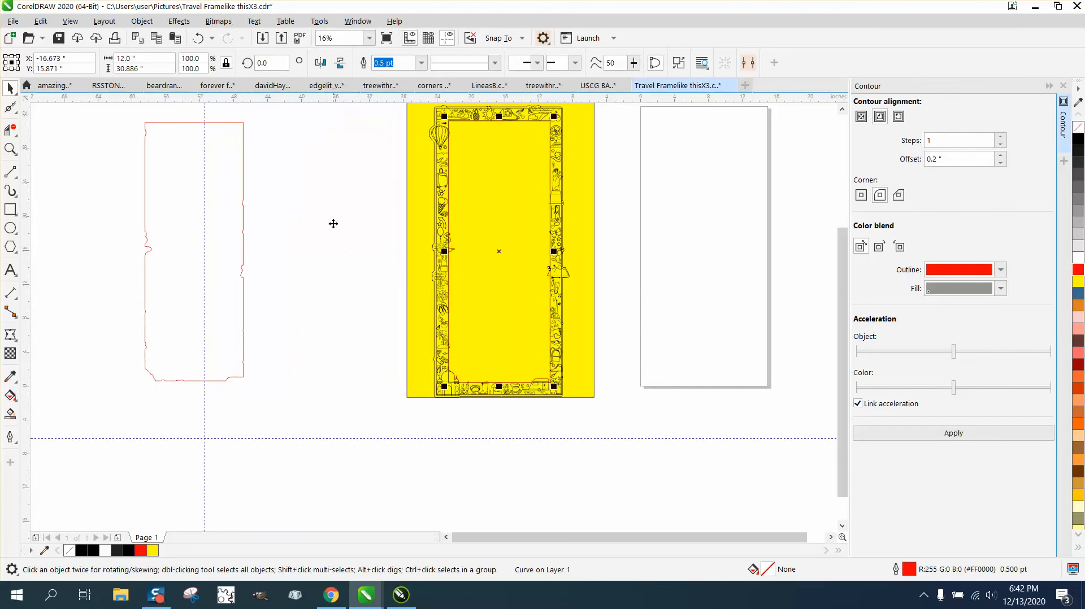
pyautogui.click(10, 149)
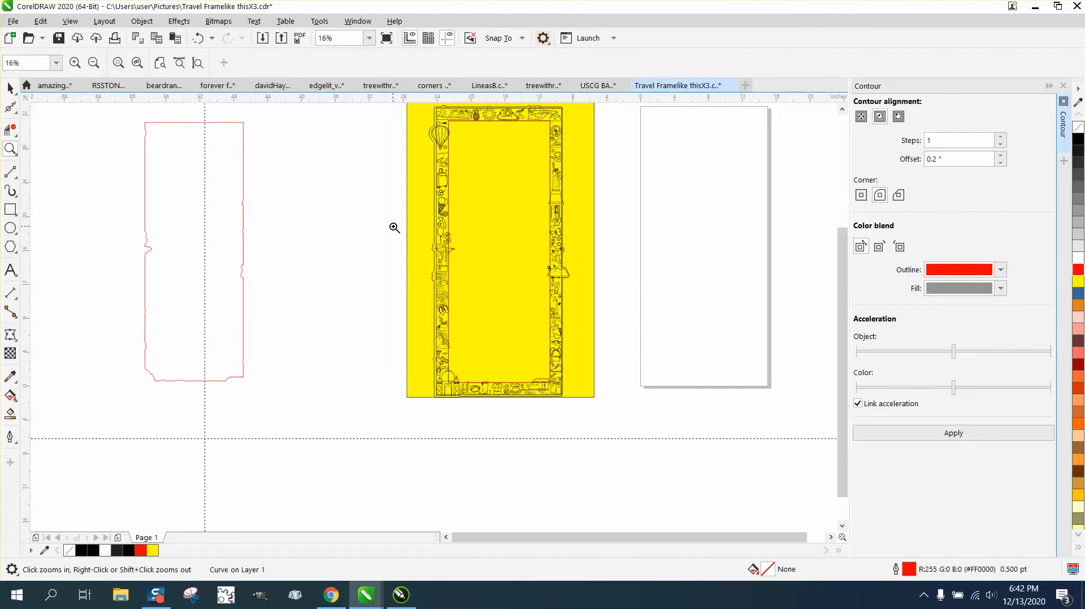
pyautogui.moveTo(395, 228); pyautogui.dragTo(584, 303)
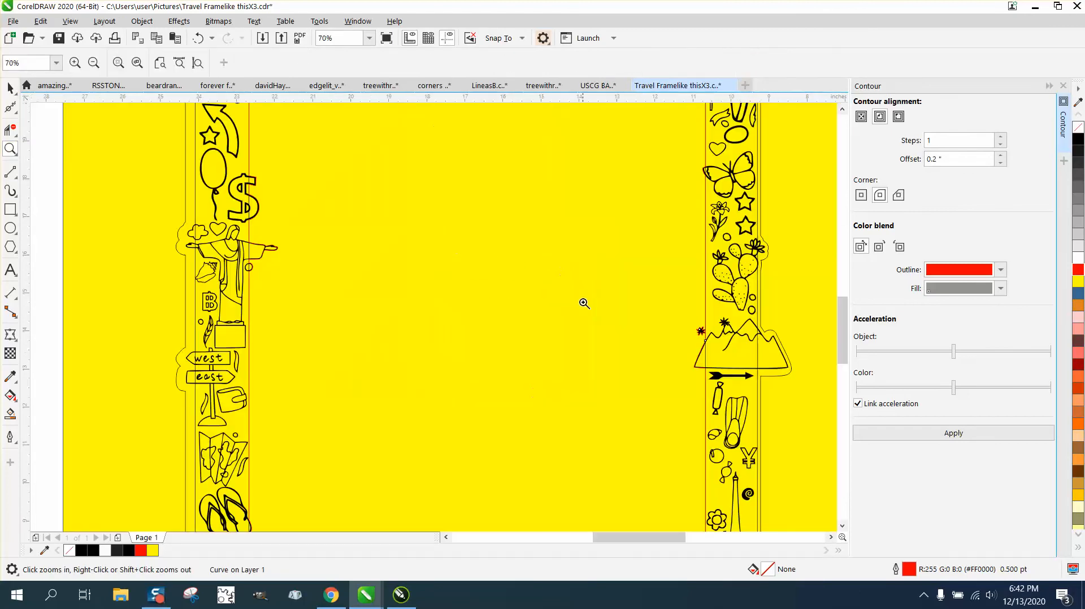
pyautogui.rightClick(335, 260)
pyautogui.rightClick(335, 261)
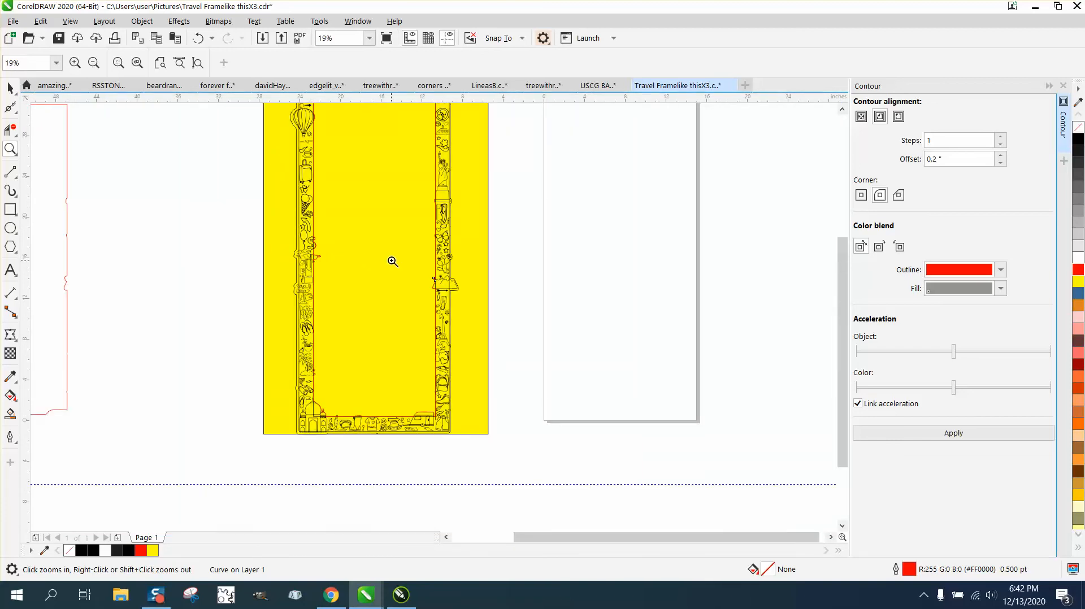
# - Inspect the original red opening curve around the mountain drawing and move it back off the frame to the left
pyautogui.moveTo(401, 247); pyautogui.dragTo(492, 303)
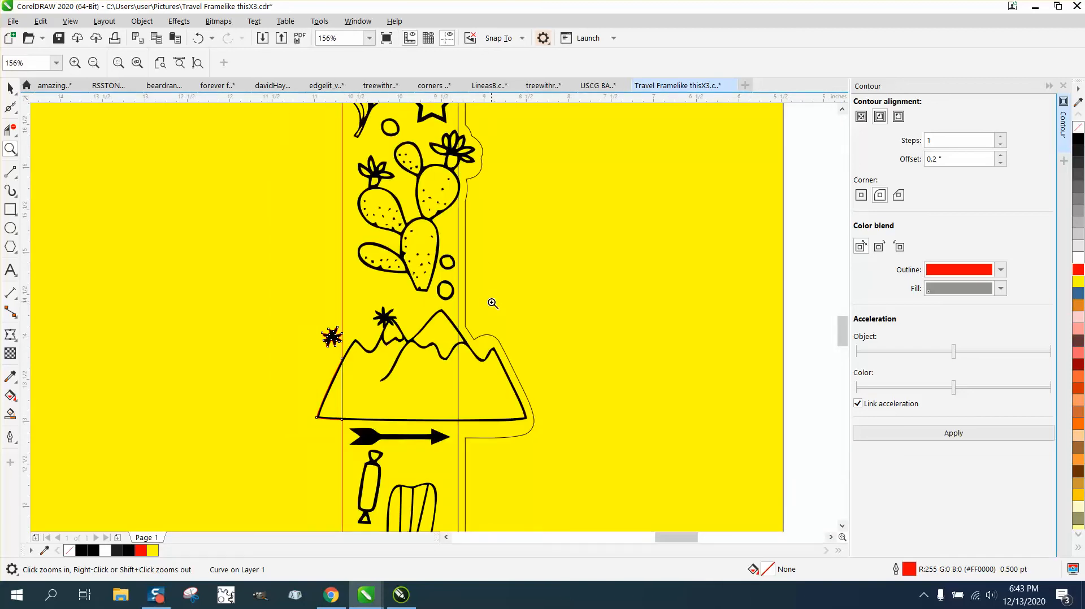
pyautogui.rightClick(492, 303)
pyautogui.rightClick(493, 303)
pyautogui.rightClick(493, 303)
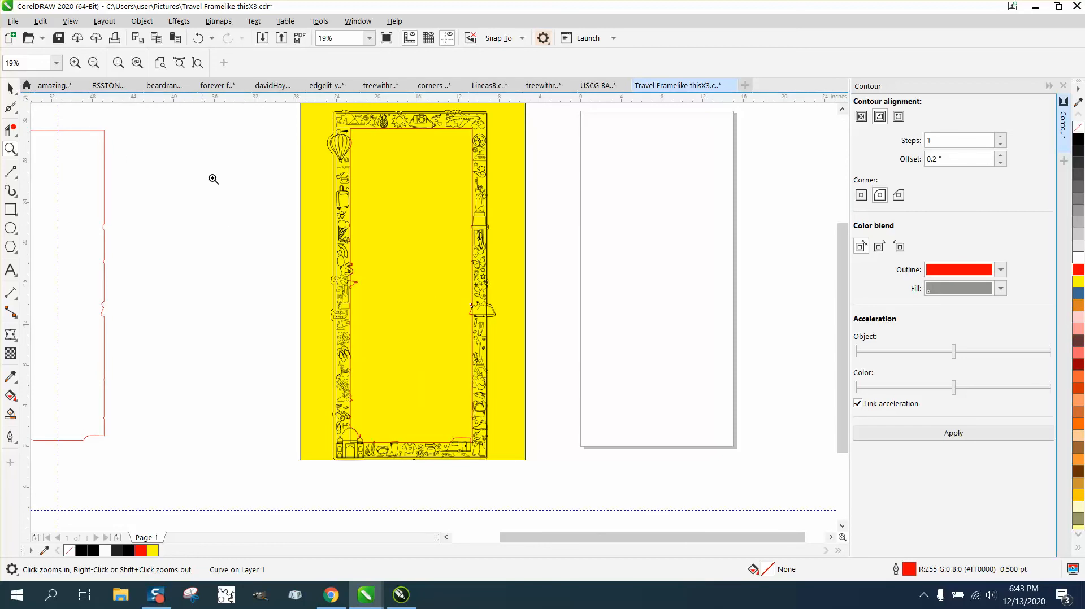
pyautogui.click(195, 39)
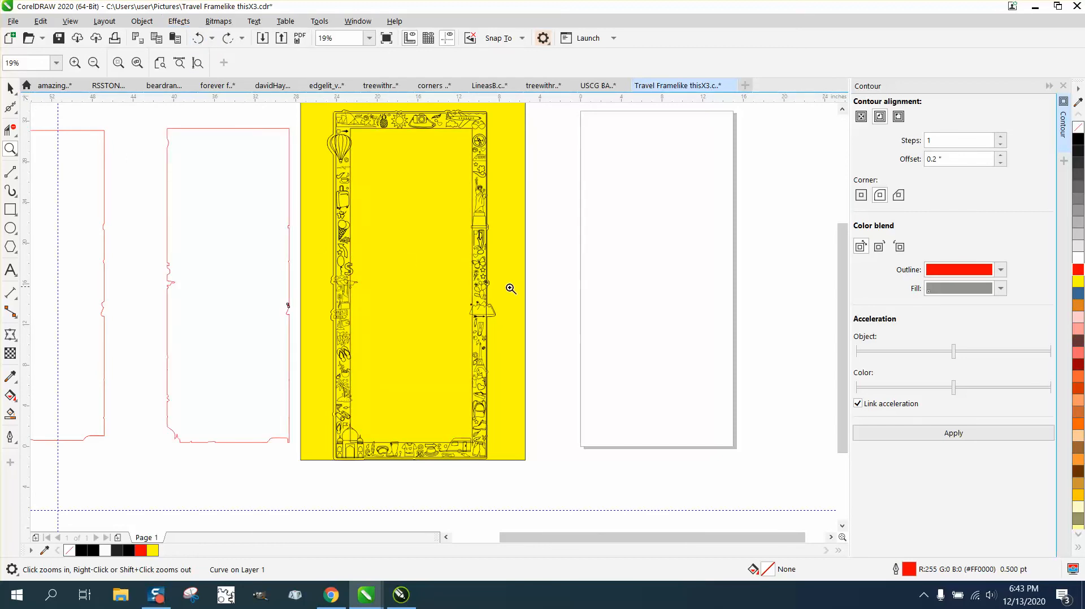
pyautogui.hotkey('ctrl', 'x')
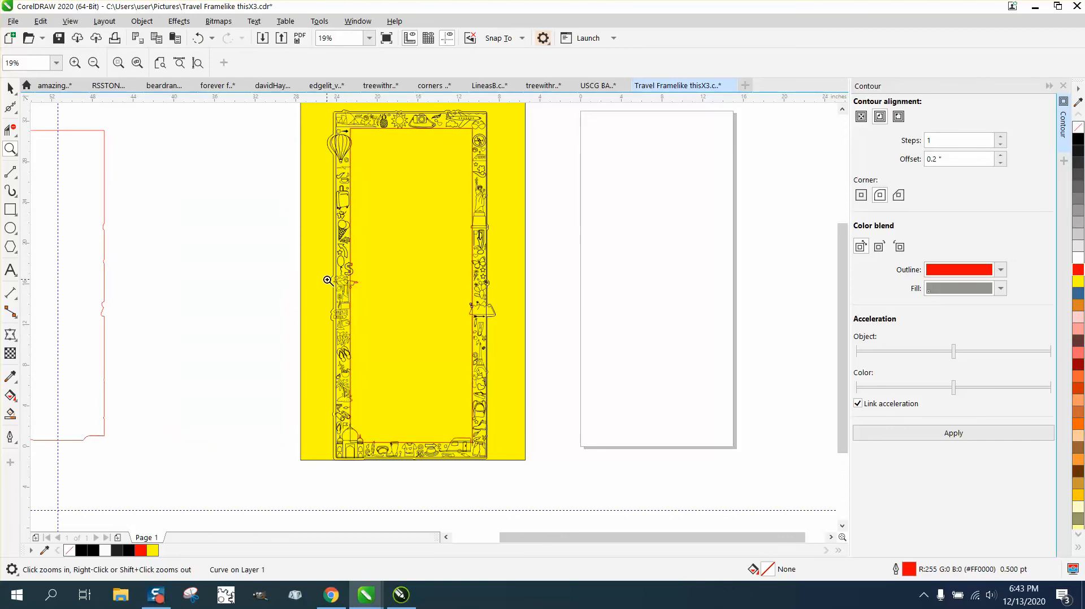
pyautogui.hotkey('ctrl', 'v')
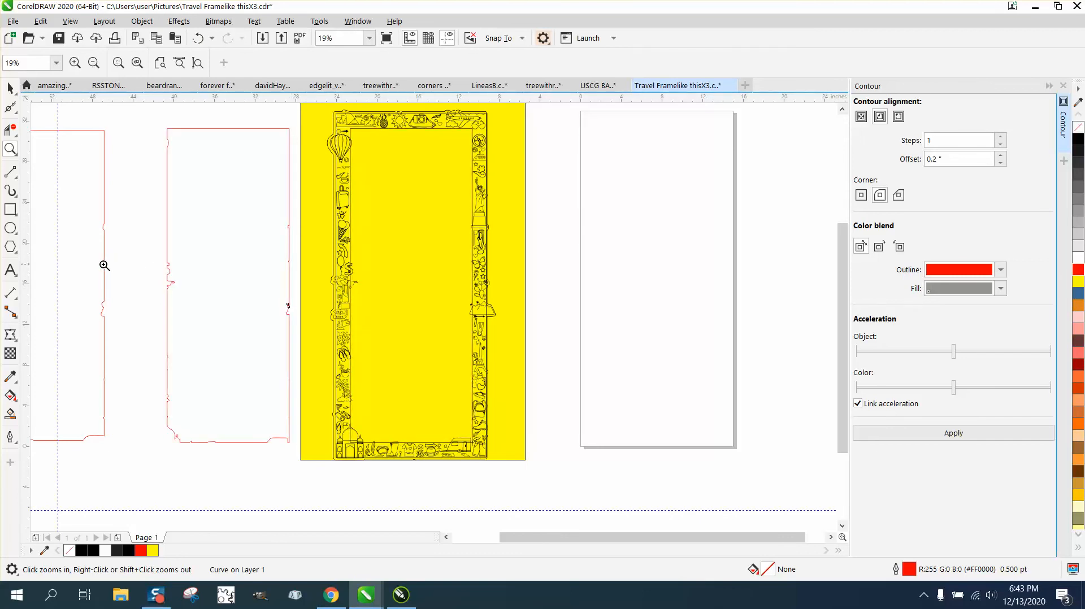
# - Move the inset red curve right onto the frame and check its clearance around the mountain drawing
pyautogui.click(11, 87)
pyautogui.click(104, 140)
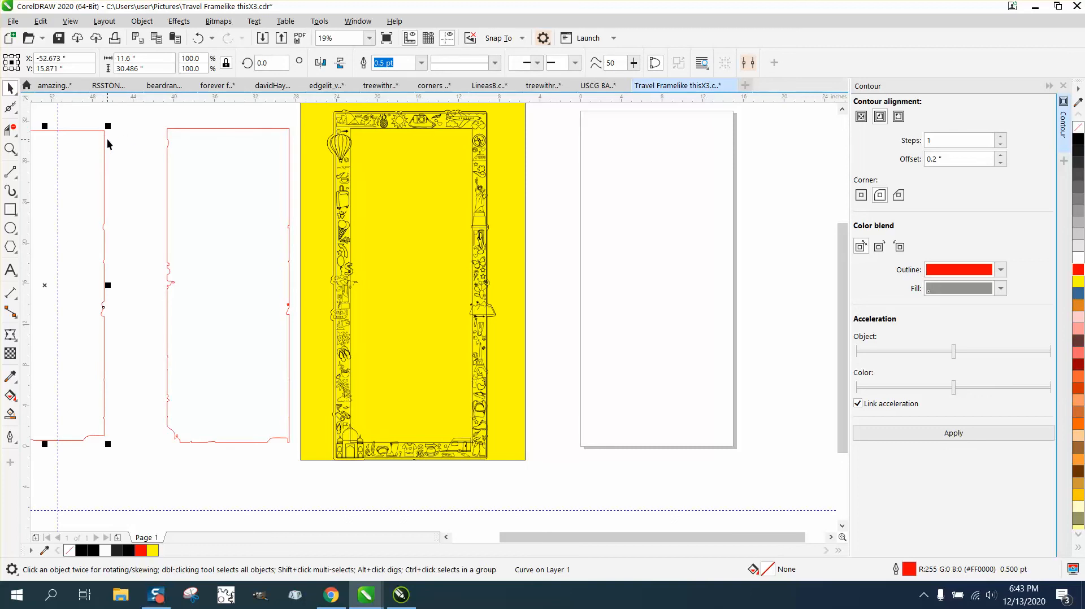
pyautogui.press('Right')
pyautogui.press('Right')
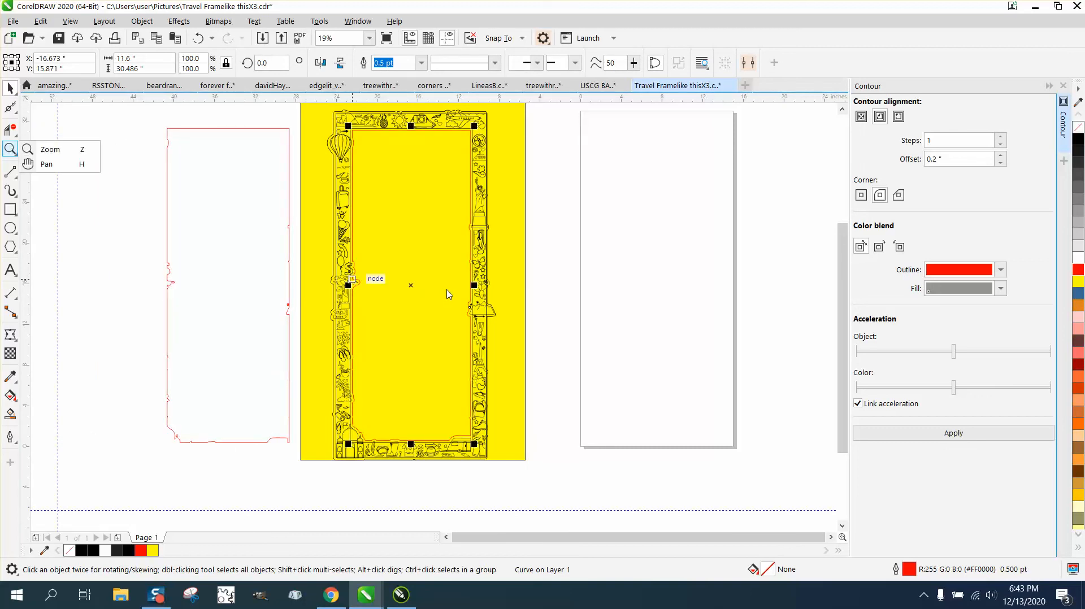
pyautogui.click(10, 149)
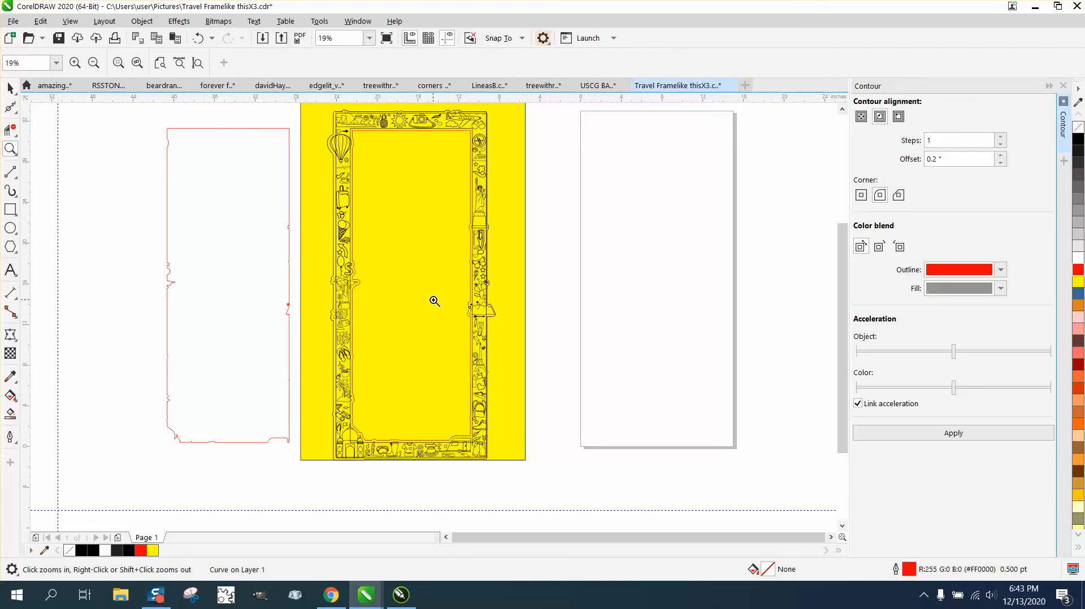
pyautogui.moveTo(433, 303); pyautogui.dragTo(529, 351)
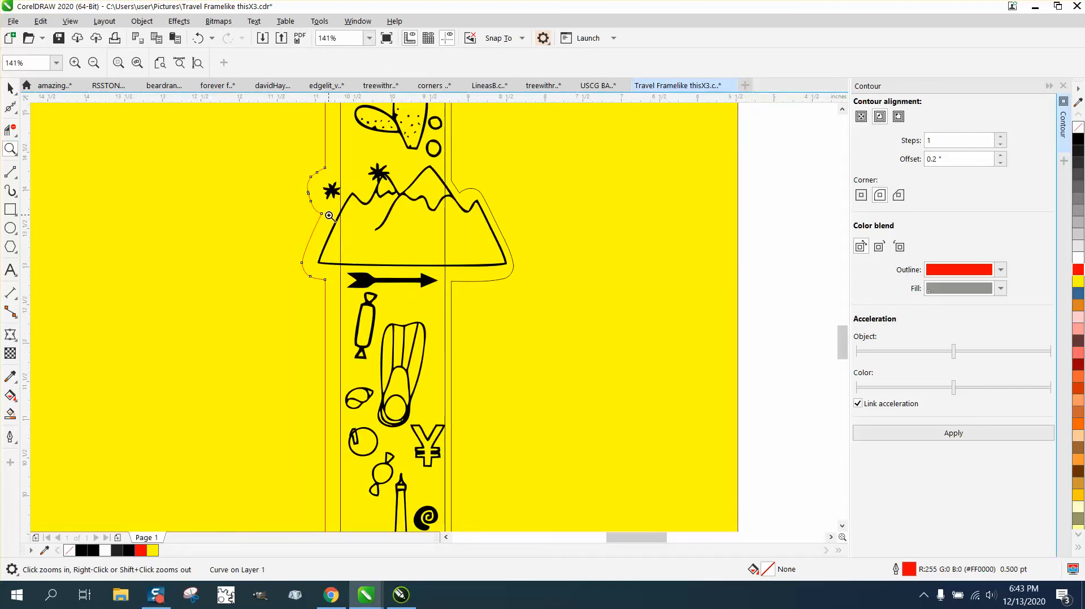
pyautogui.rightClick(359, 231)
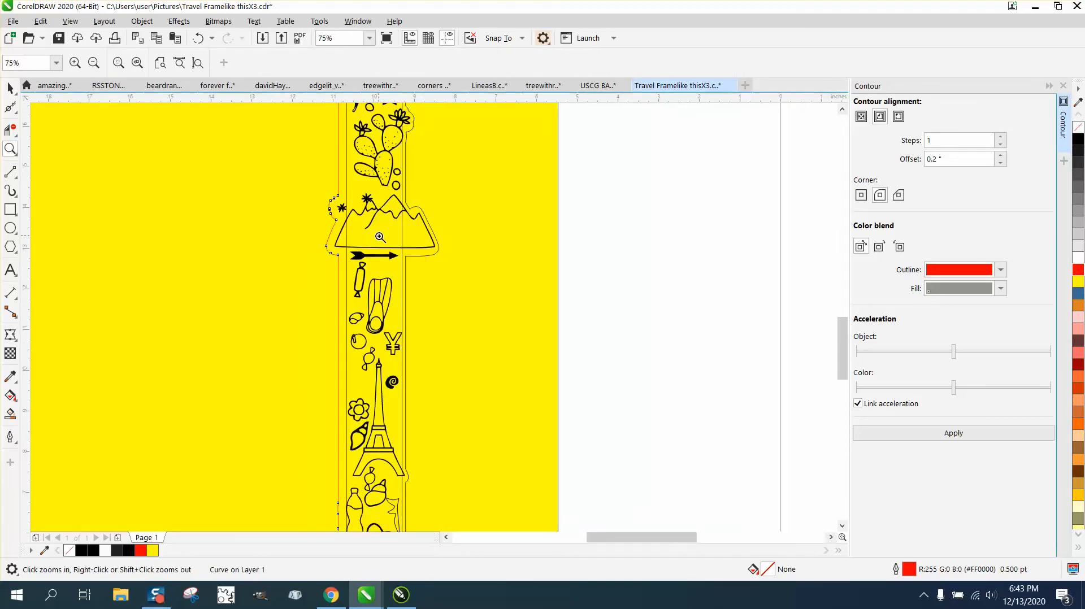
pyautogui.rightClick(441, 248)
pyautogui.rightClick(440, 250)
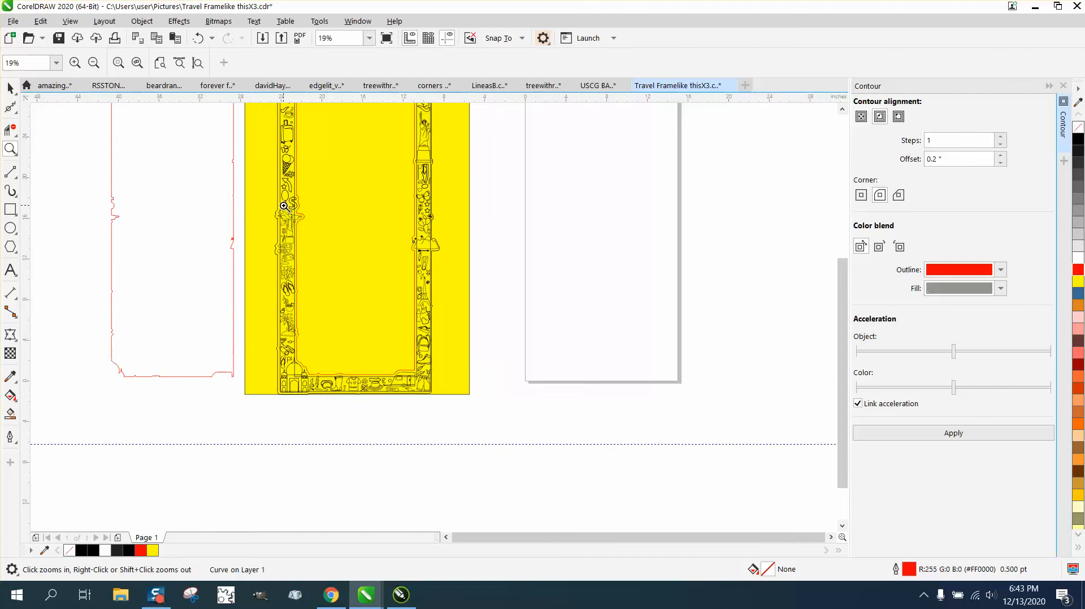
# - Delete the two plain black rectangles, one along the frame's outer edge and one along its inner opening
pyautogui.moveTo(283, 205); pyautogui.dragTo(340, 239)
pyautogui.rightClick(340, 239)
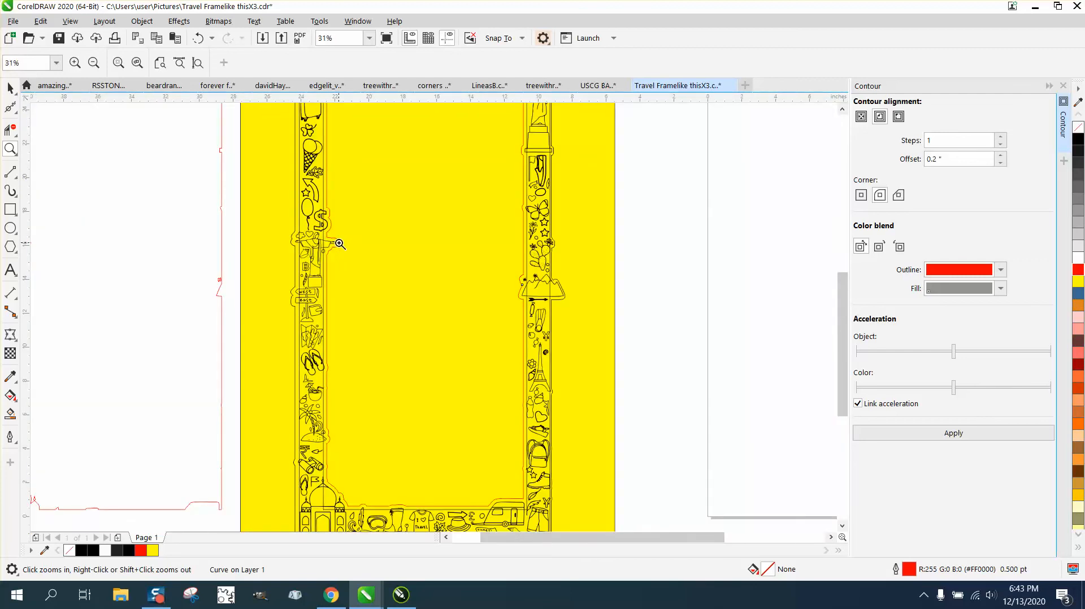
pyautogui.click(10, 88)
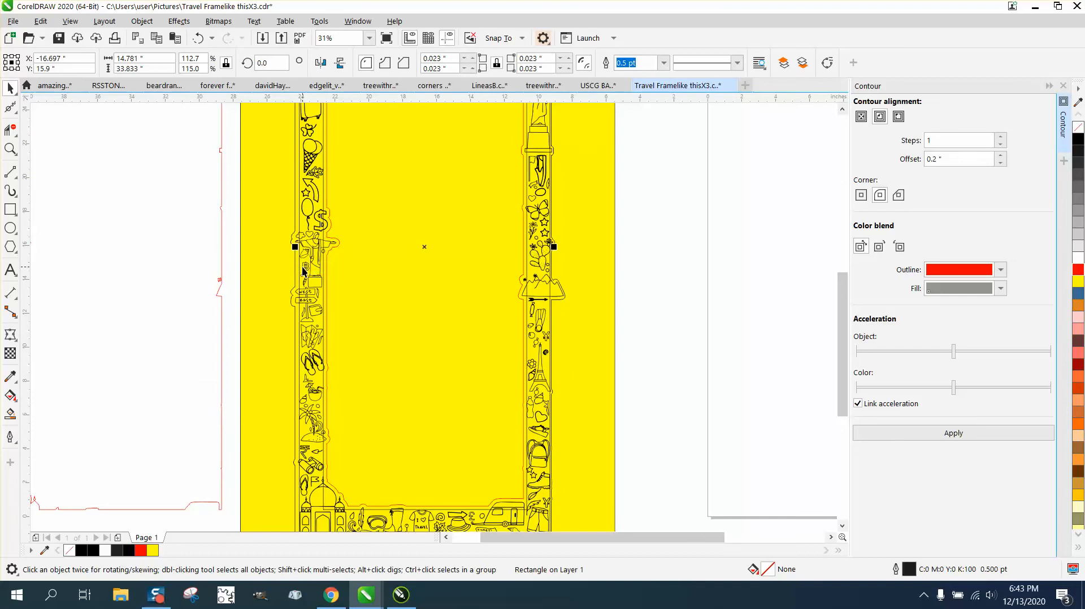
pyautogui.click(334, 273)
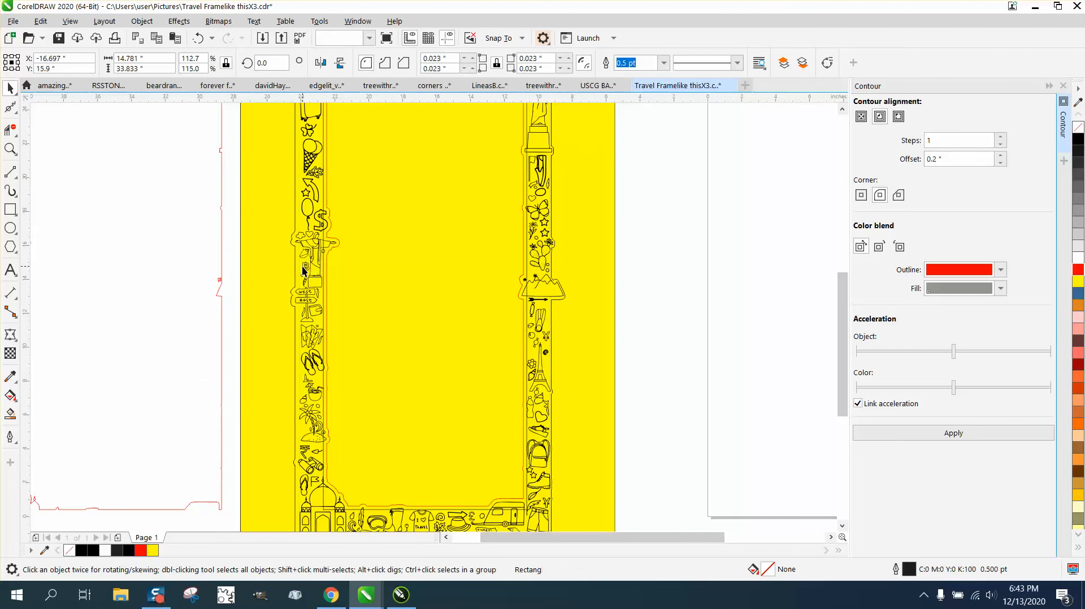
pyautogui.click(526, 272)
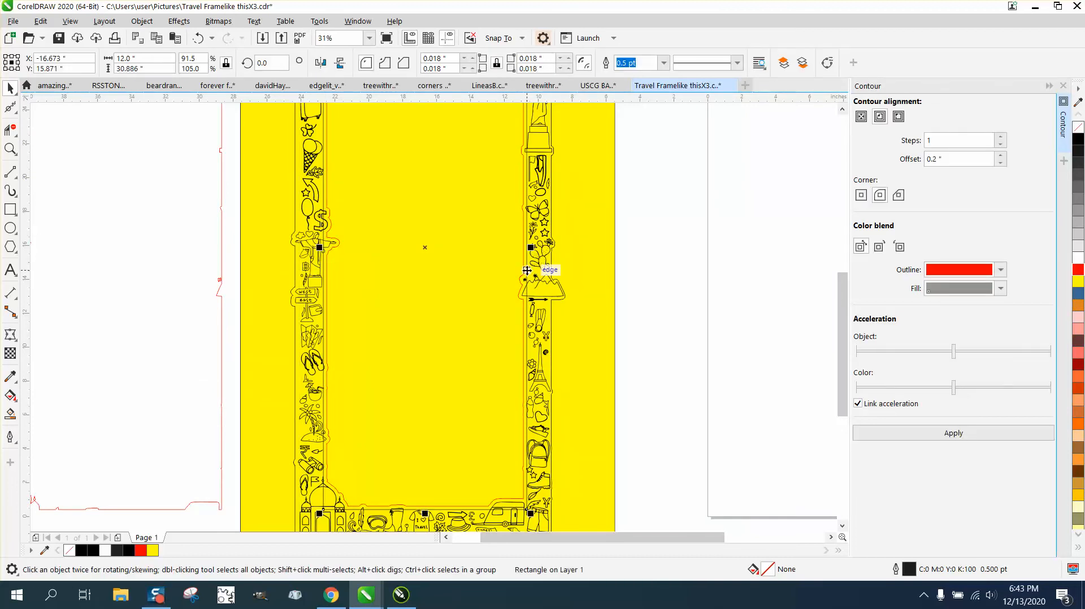
pyautogui.click(528, 273)
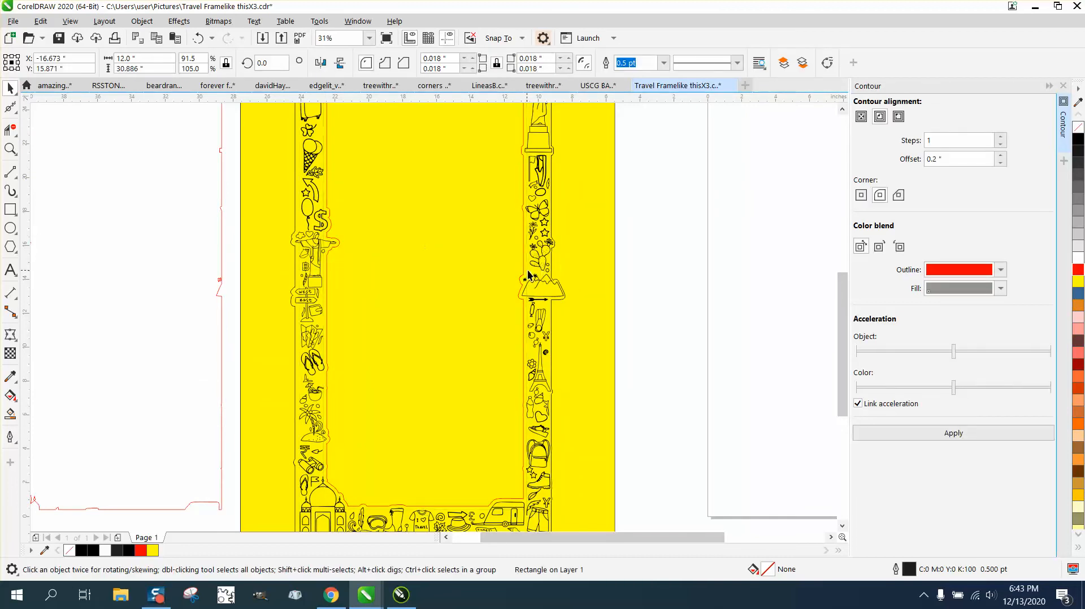
# - Give the frame's outer contour a red outline and delete the spare red opening curve left of the artwork
pyautogui.click(559, 299)
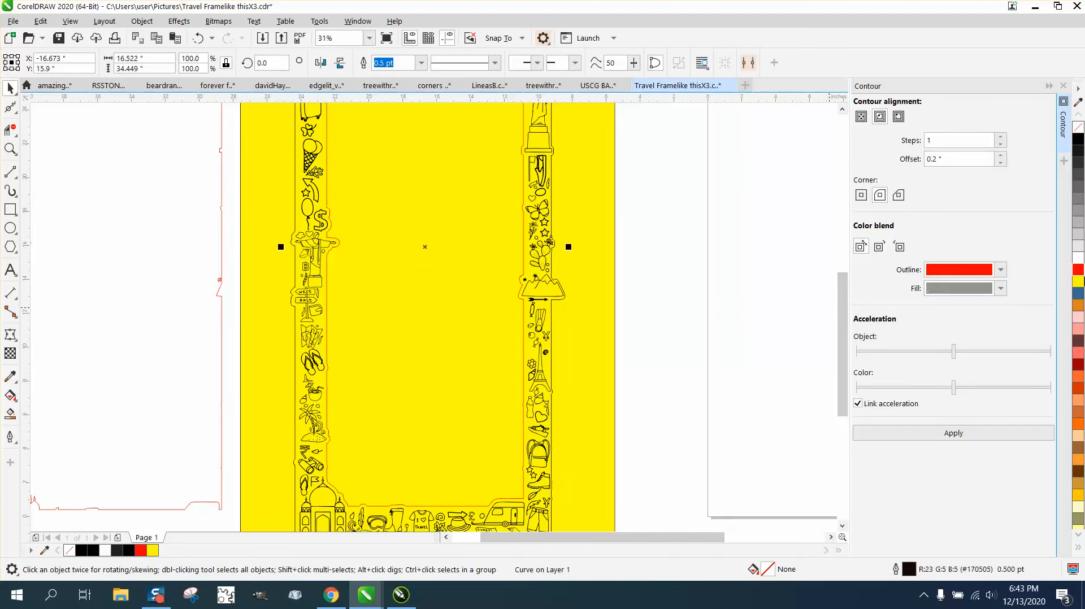
pyautogui.rightClick(1079, 271)
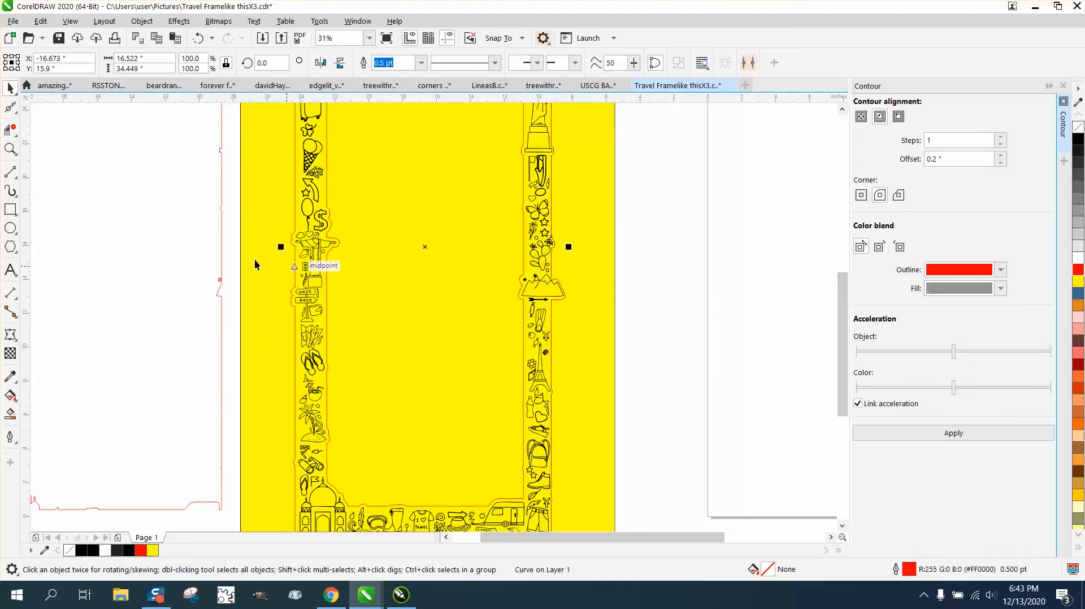
pyautogui.click(213, 258)
pyautogui.scroll(-2, 214, 260)
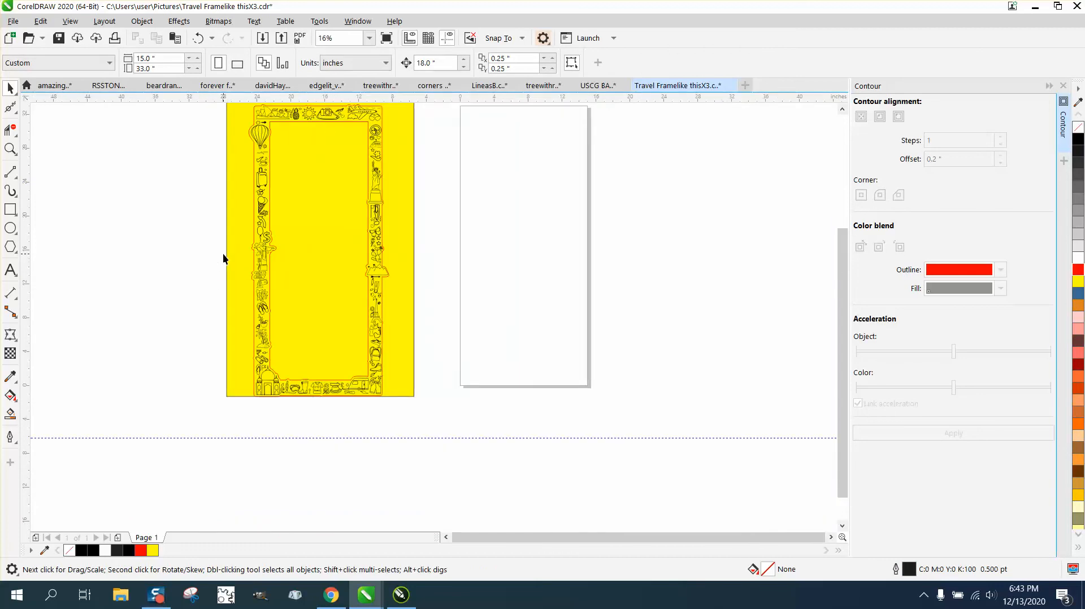
# - Examine the red contours along the frame's upper and lower edges and around the ticket, and close the Contour settings
pyautogui.scroll(-2, 222, 259)
pyautogui.click(17, 151)
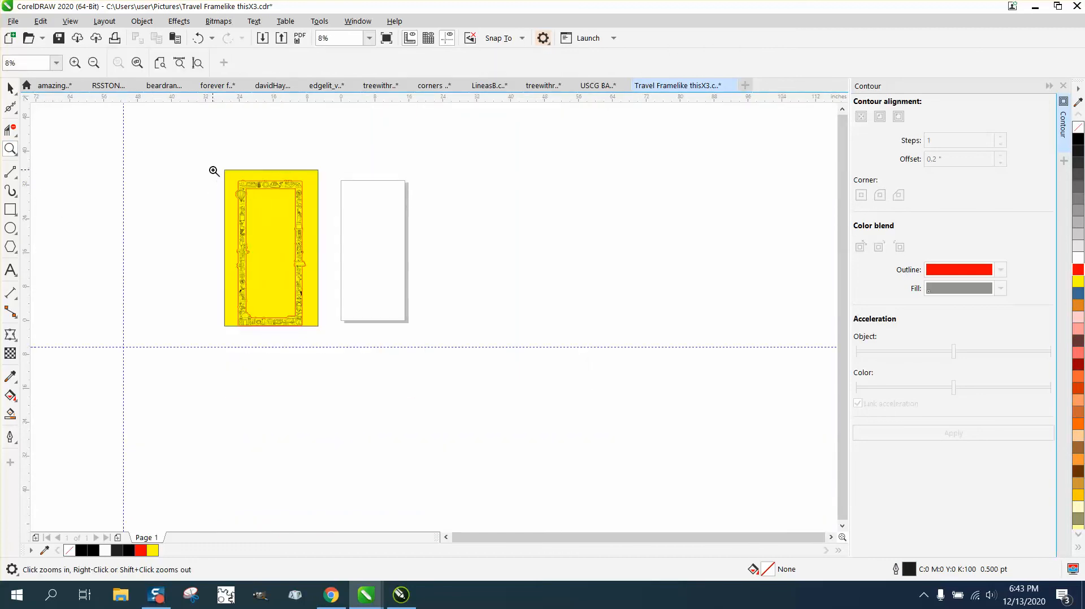
pyautogui.moveTo(213, 169); pyautogui.dragTo(341, 234)
pyautogui.moveTo(170, 177); pyautogui.dragTo(626, 318)
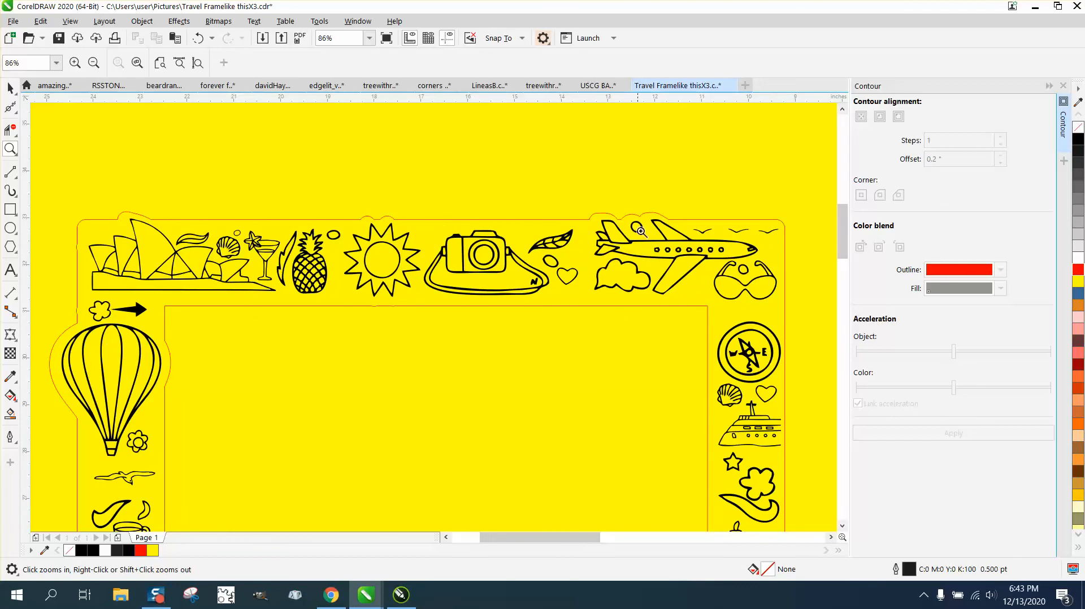
pyautogui.scroll(-3, 584, 243)
pyautogui.scroll(-4, 585, 243)
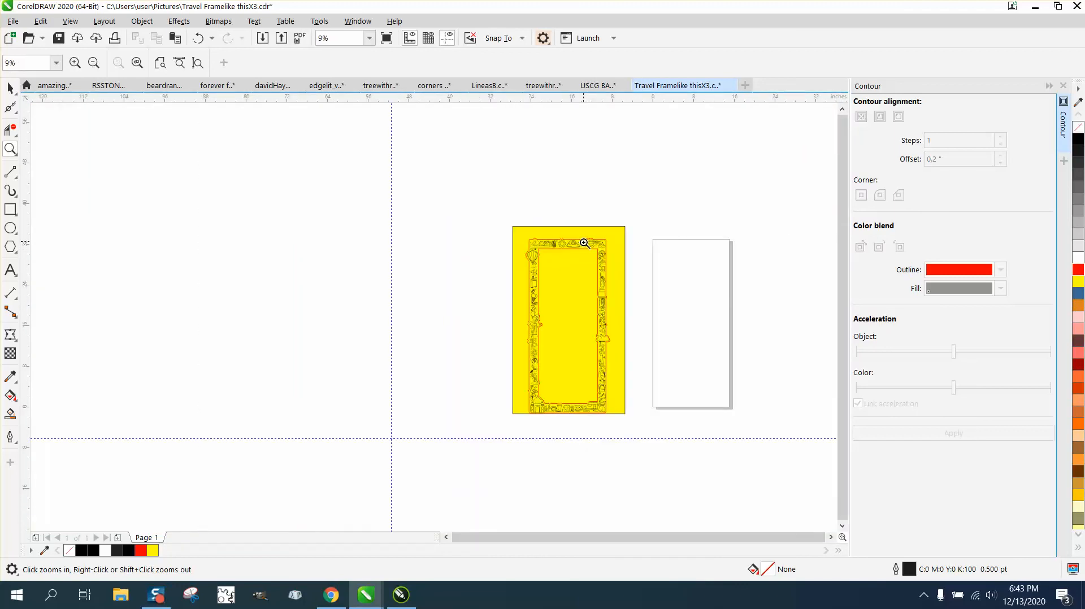
pyautogui.moveTo(511, 378); pyautogui.dragTo(658, 420)
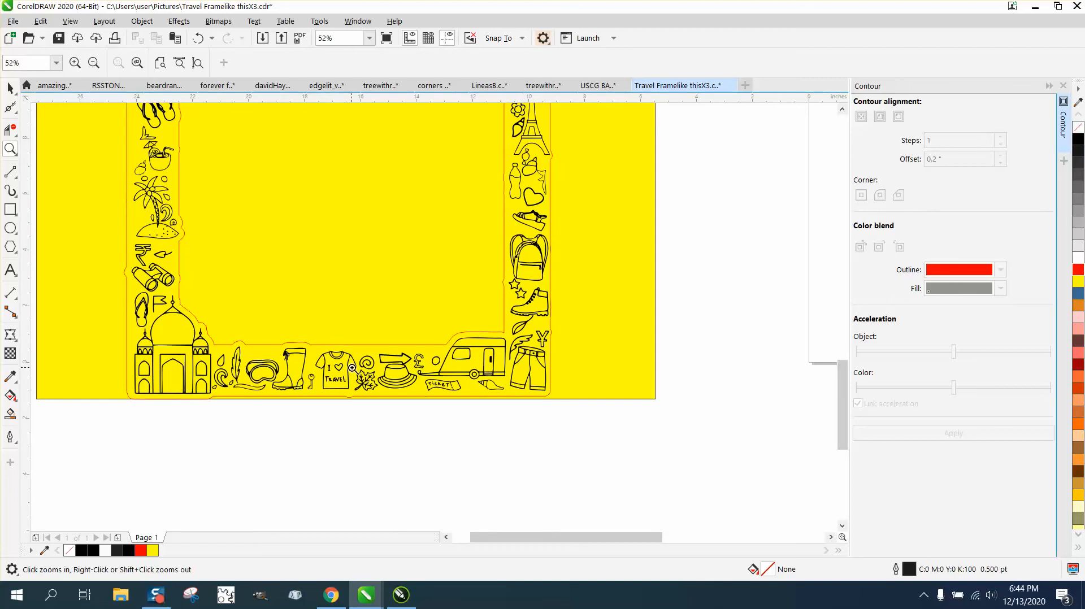
pyautogui.moveTo(425, 370); pyautogui.dragTo(485, 401)
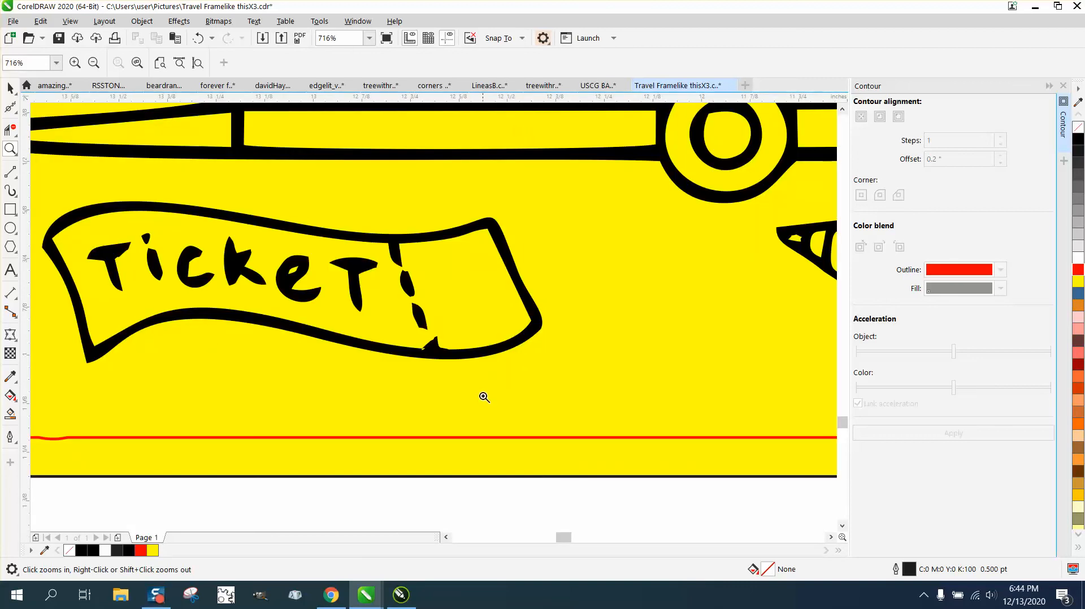
pyautogui.scroll(-6, 489, 363)
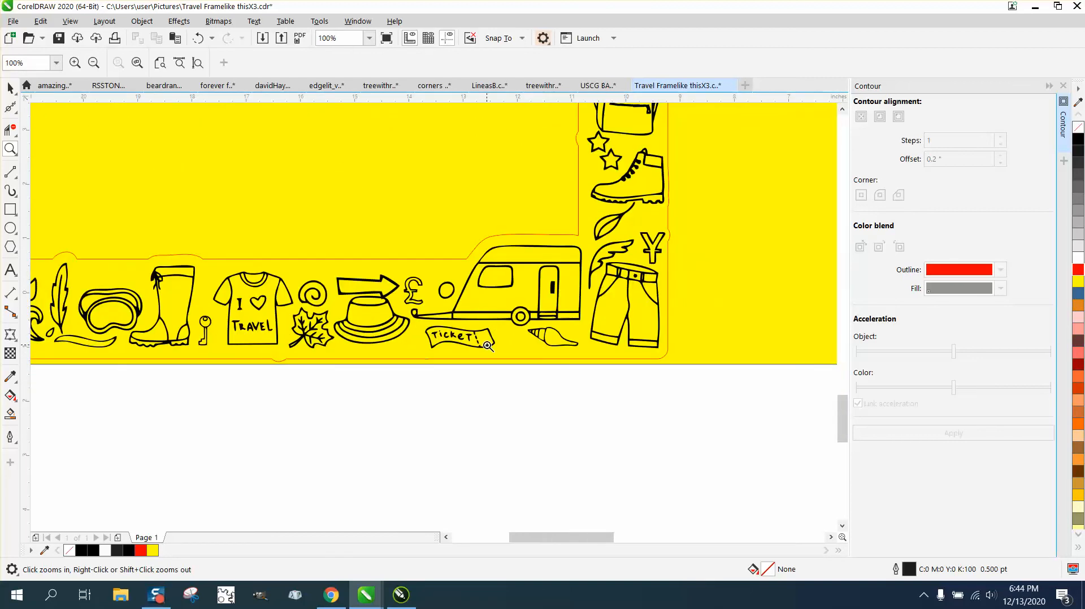
pyautogui.scroll(-6, 488, 346)
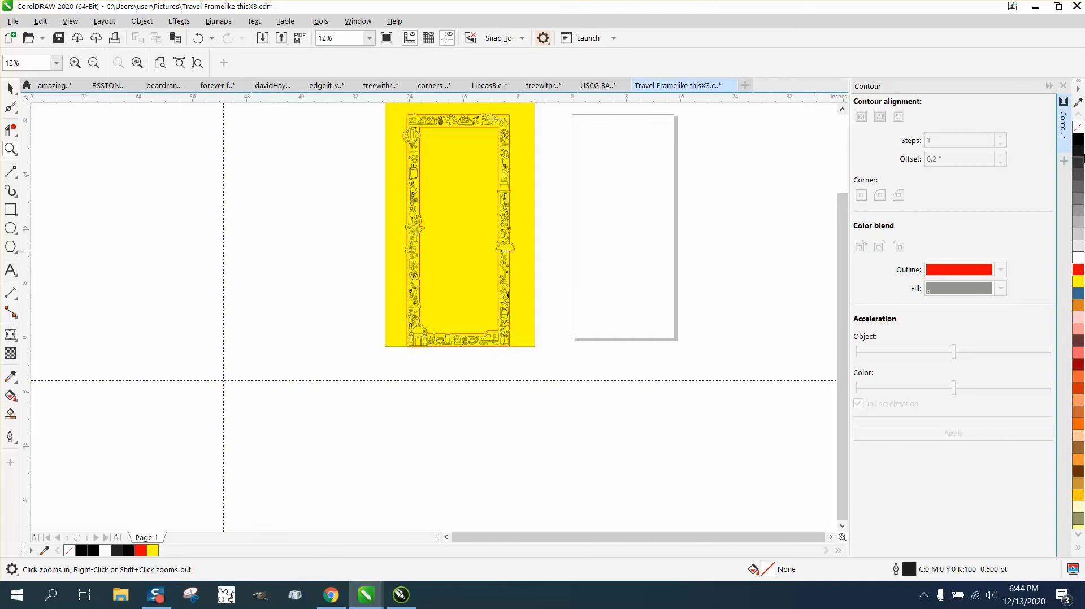
pyautogui.click(1063, 86)
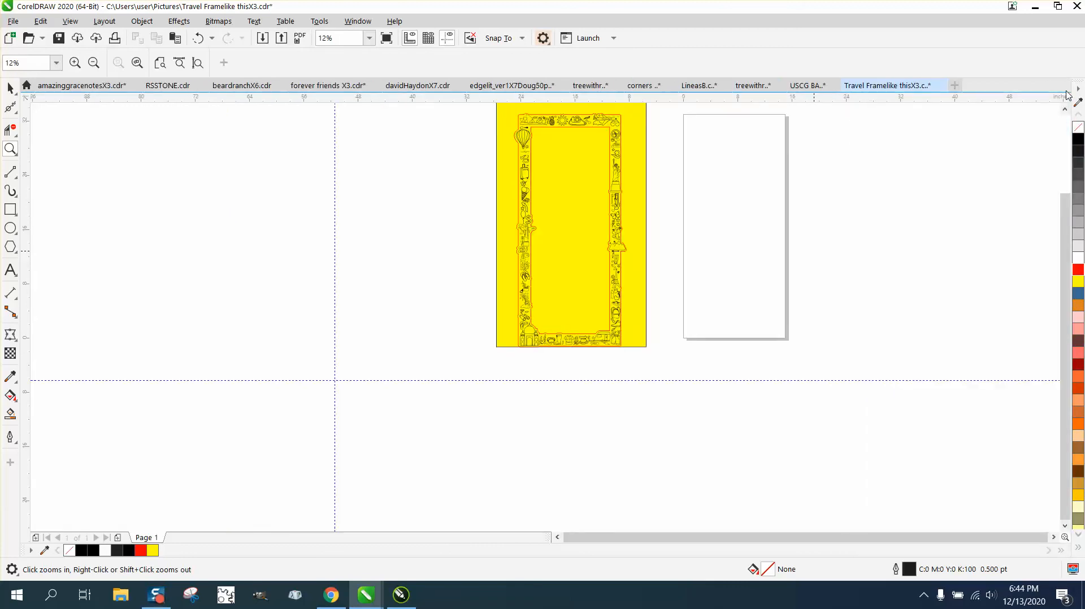